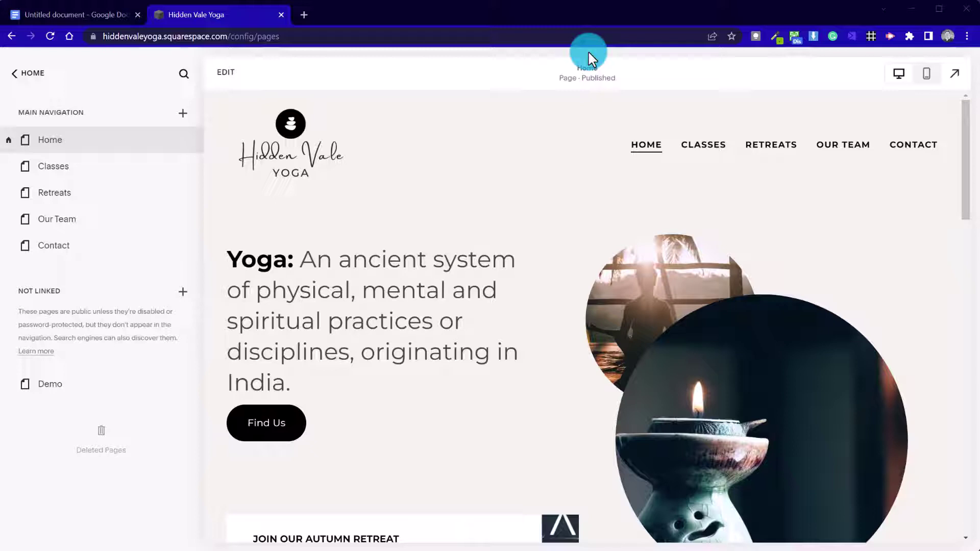
Step: Check the source text in the Google Doc, then return to the Hidden Vale Yoga site editor
click(124, 15)
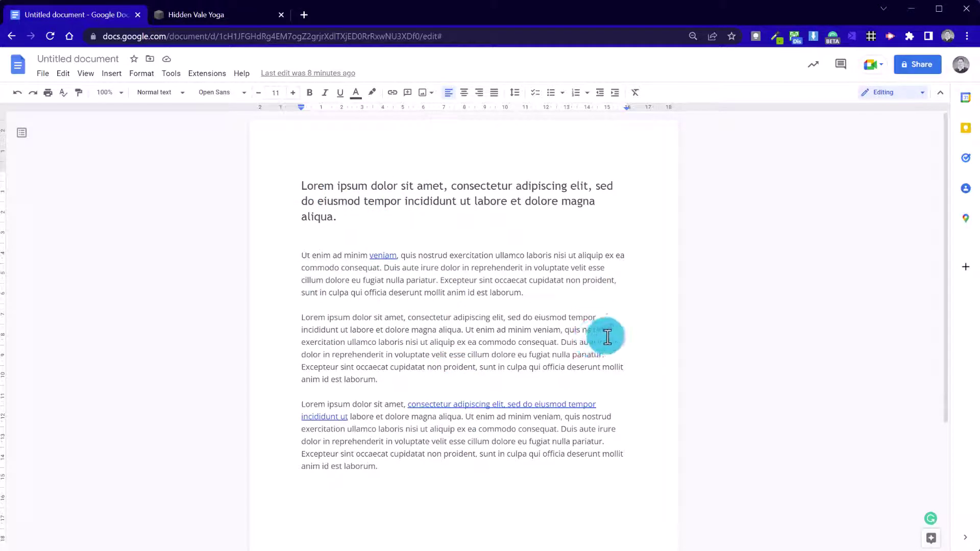
click(204, 11)
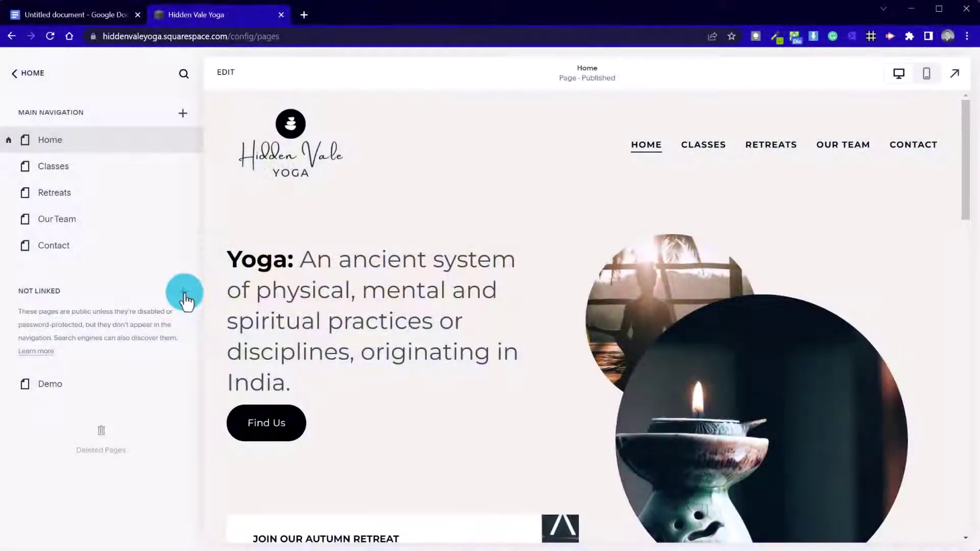
Step: Add a blank page named 'About us' under Not Linked
click(184, 294)
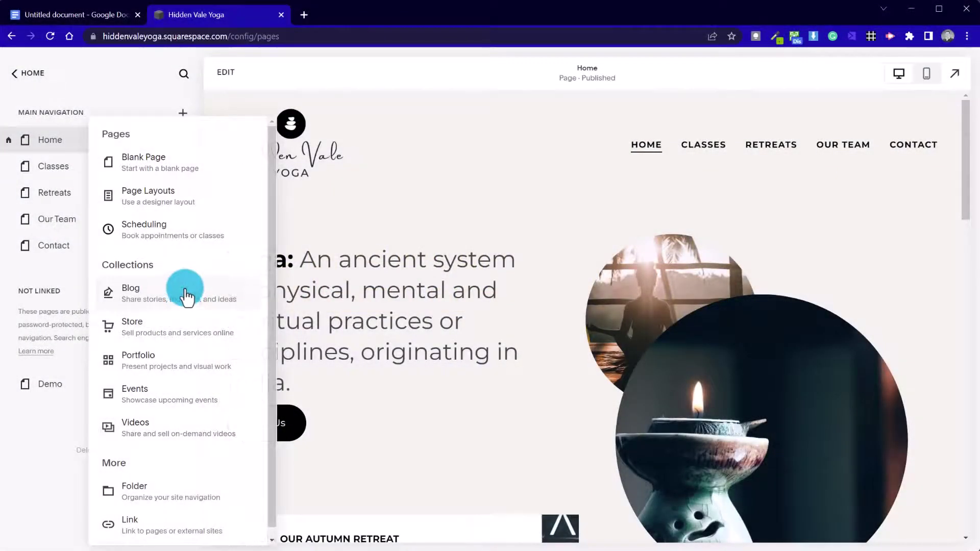
click(171, 164)
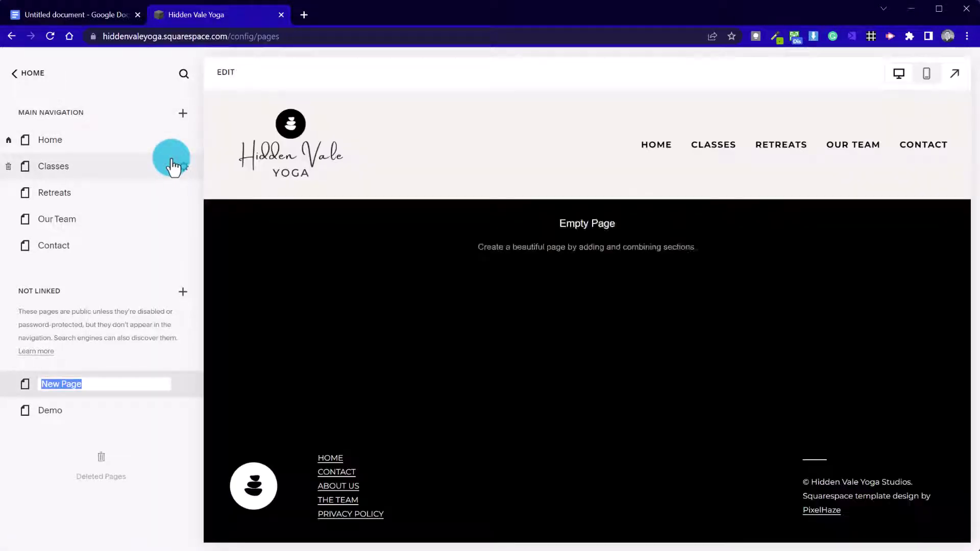
text(Ab)
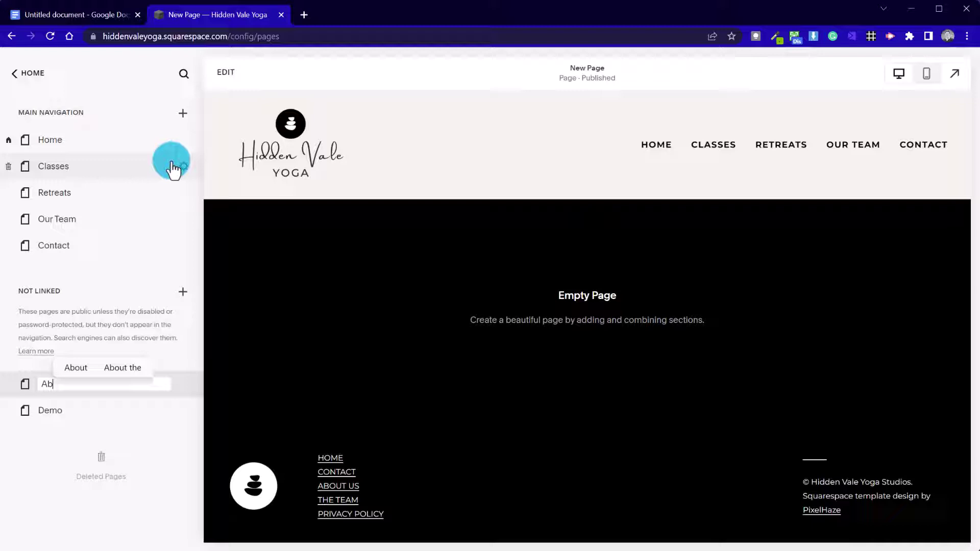
text(out us)
key(Return)
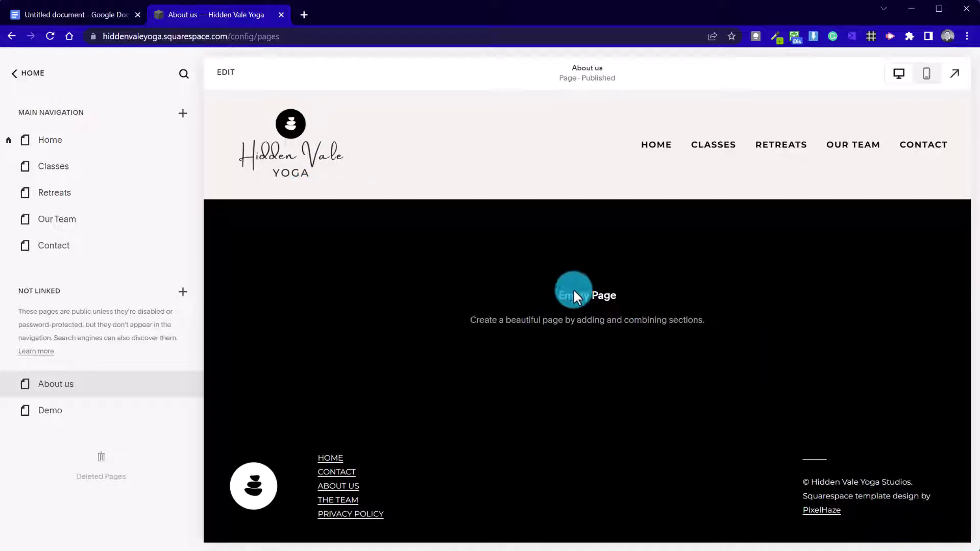
Step: Add a blank section to the About us page
click(228, 81)
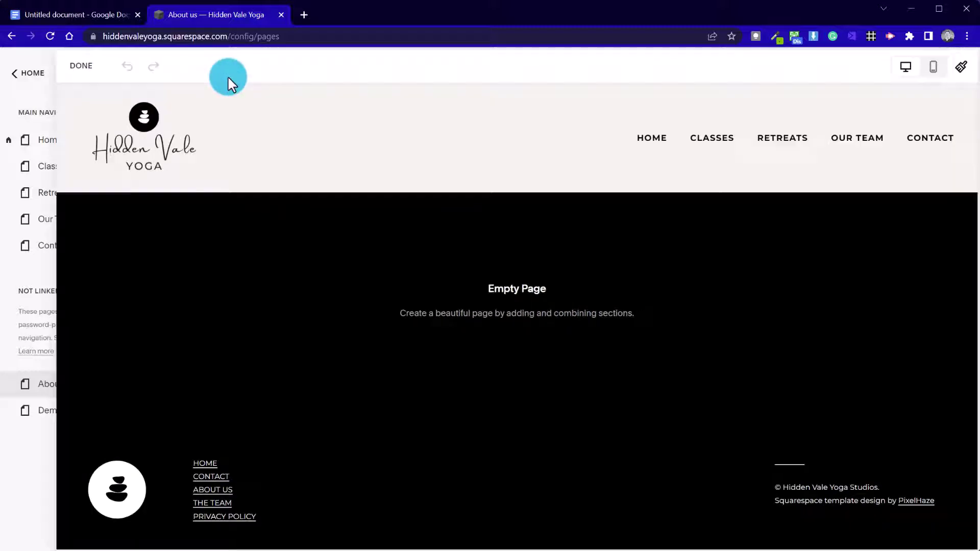
click(482, 325)
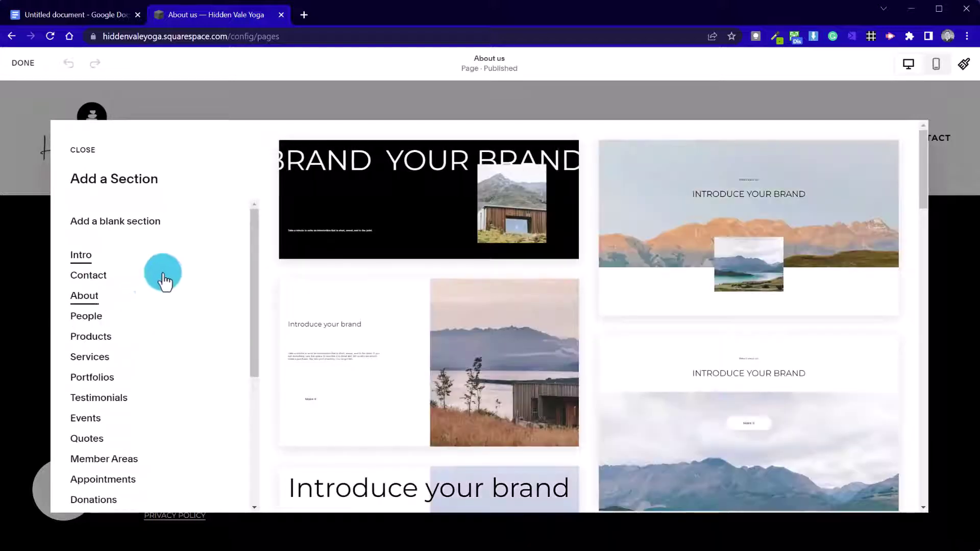
drag(252, 262, 237, 408)
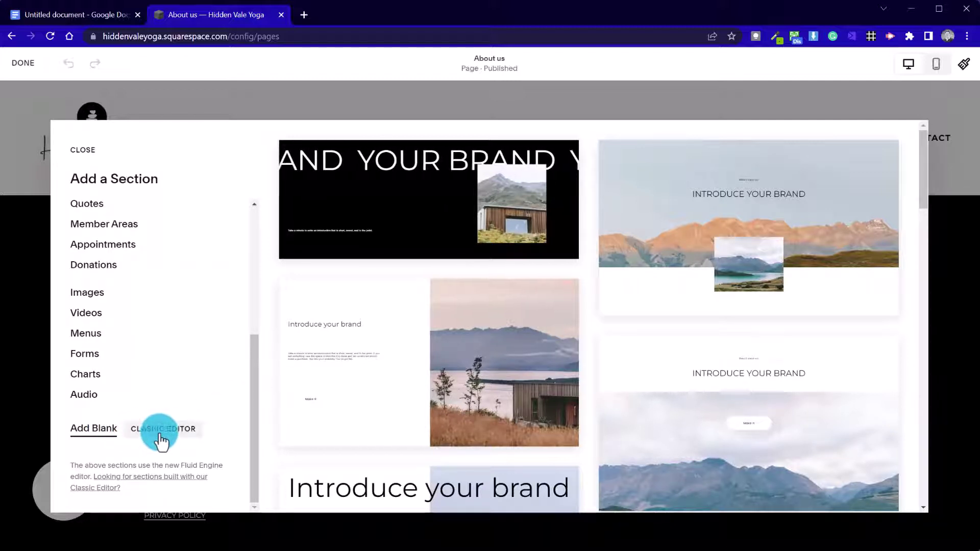
click(105, 428)
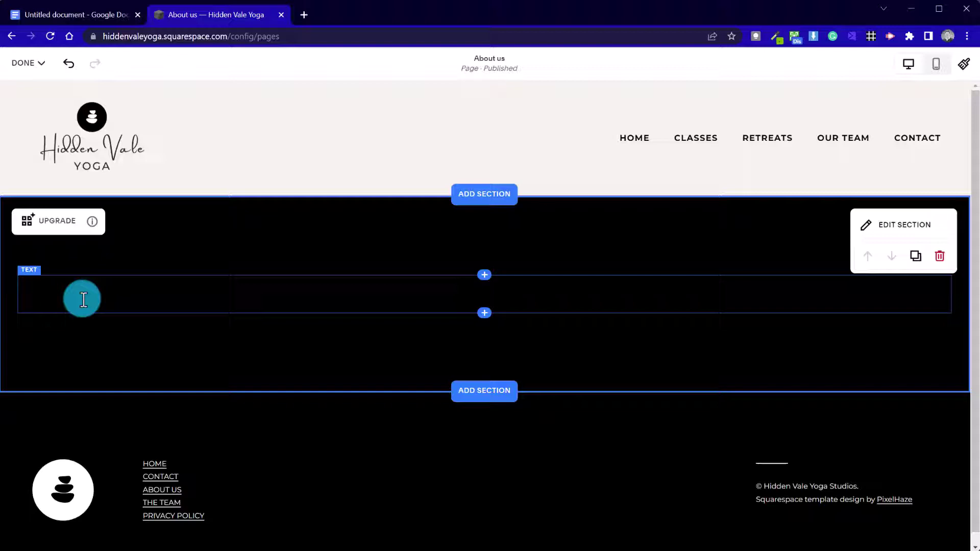
Step: Activate the section's empty text block, then select the heading and three paragraphs in the Google Doc
click(153, 300)
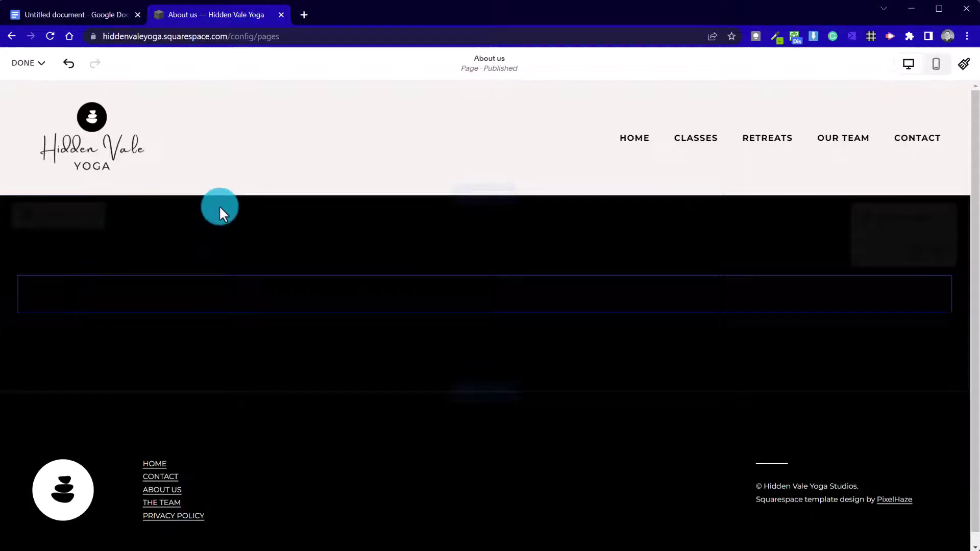
click(53, 16)
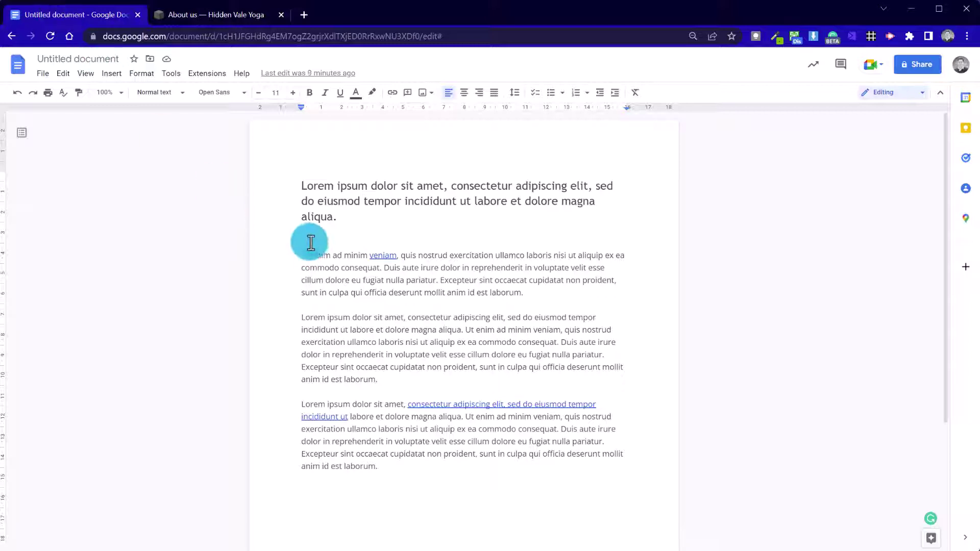
drag(302, 185, 433, 472)
key(ctrl+c)
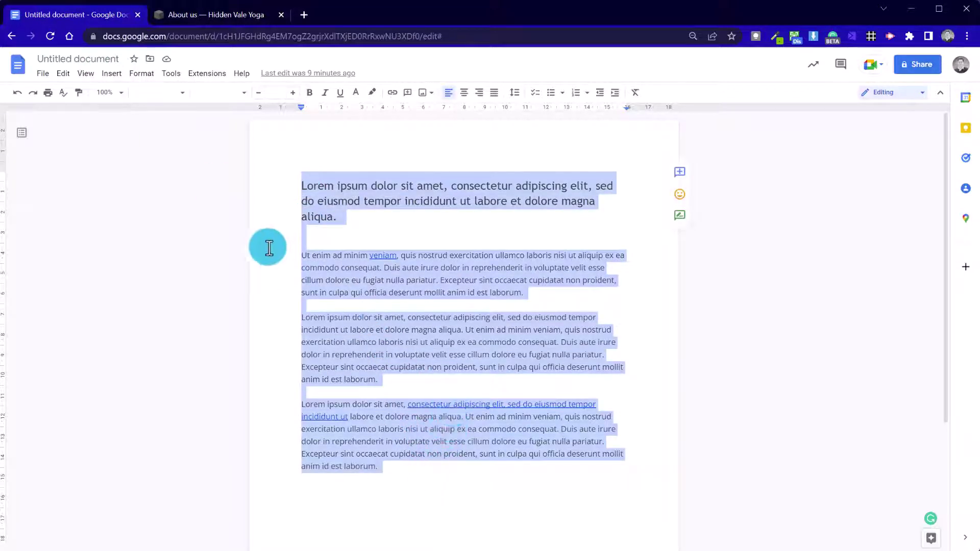
Step: Paste the Google Doc's Lorem ipsum heading and three paragraphs into the About us text block
click(186, 14)
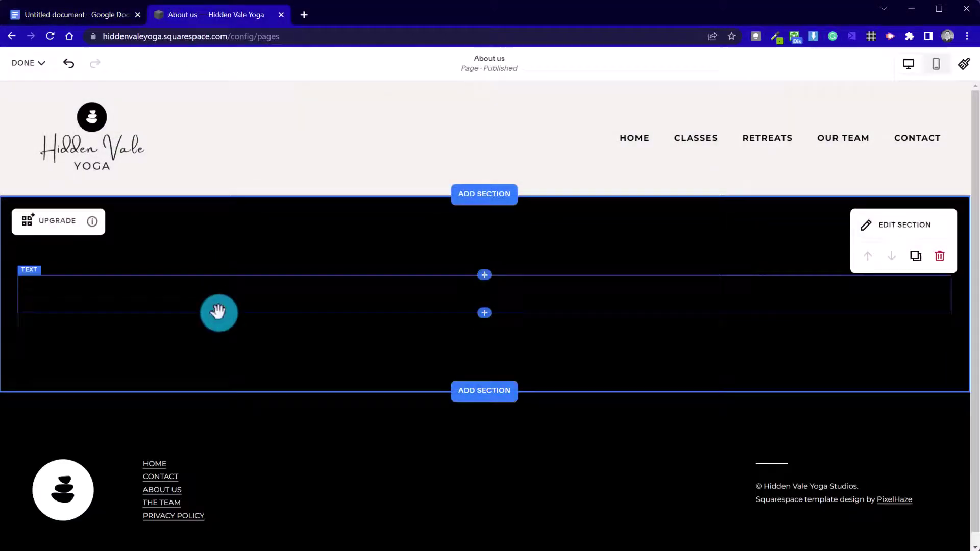
click(220, 297)
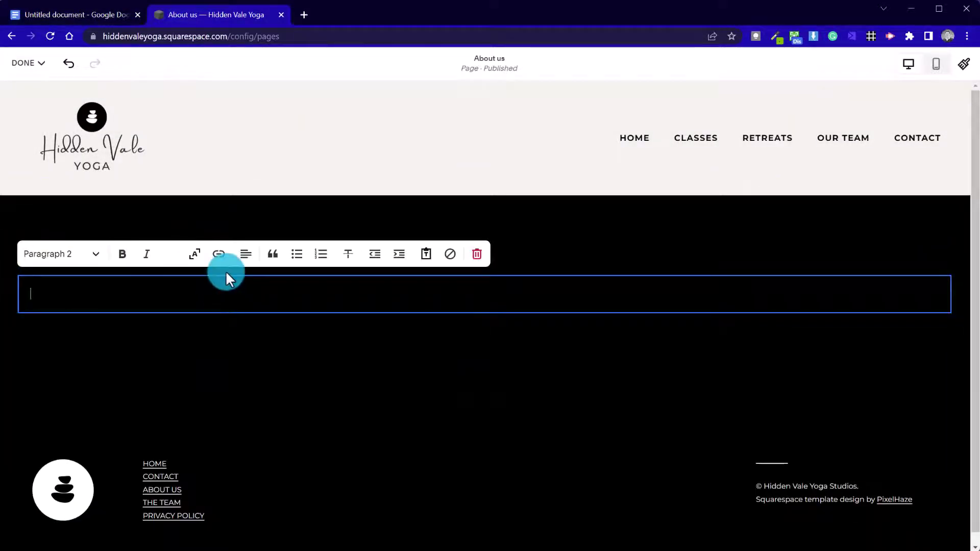
key(ctrl+v)
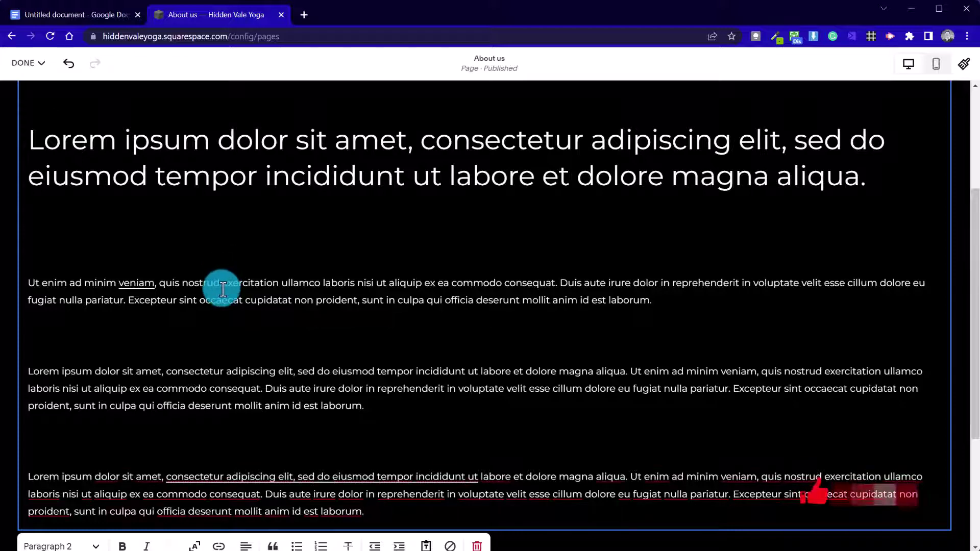
scroll(226, 293, down, 4)
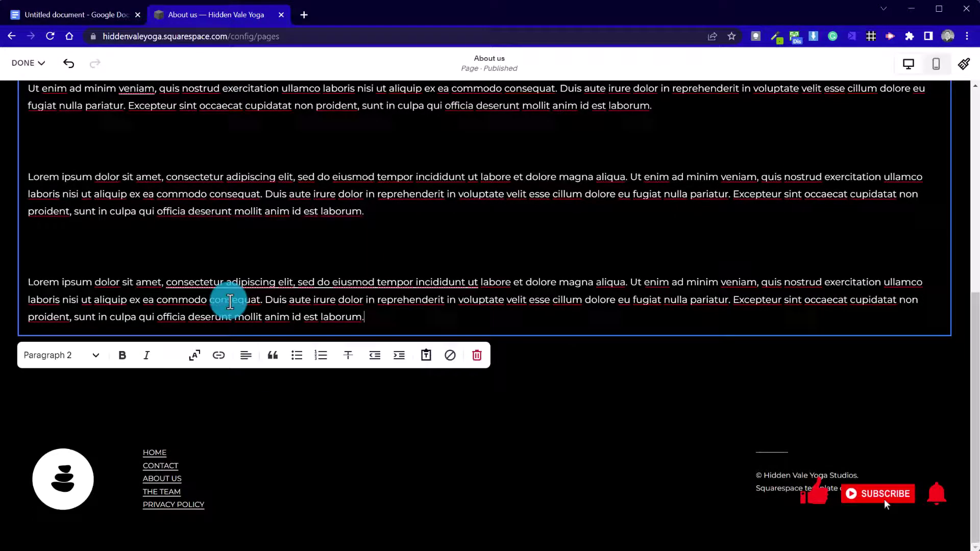
scroll(229, 297, up, 4)
scroll(262, 485, up, 1)
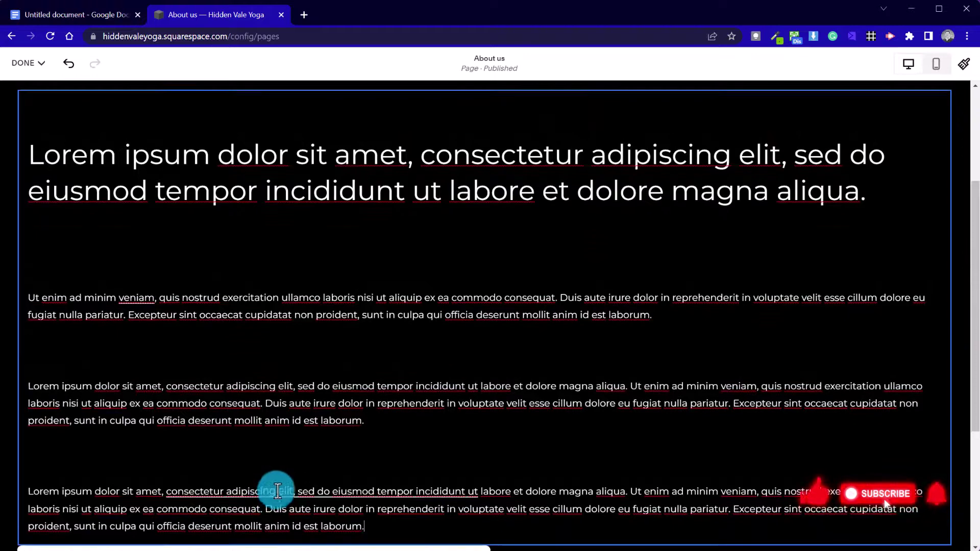
click(427, 421)
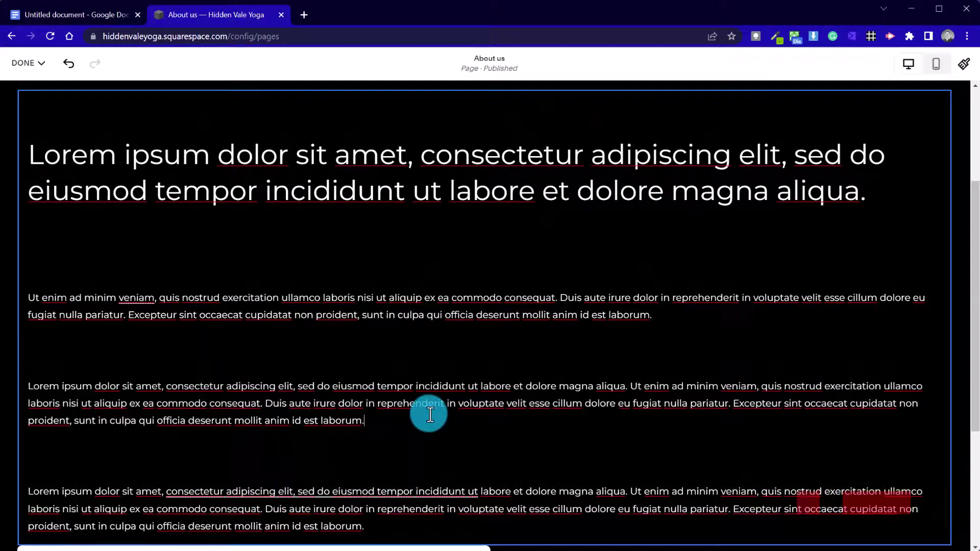
click(144, 267)
scroll(110, 372, up, 3)
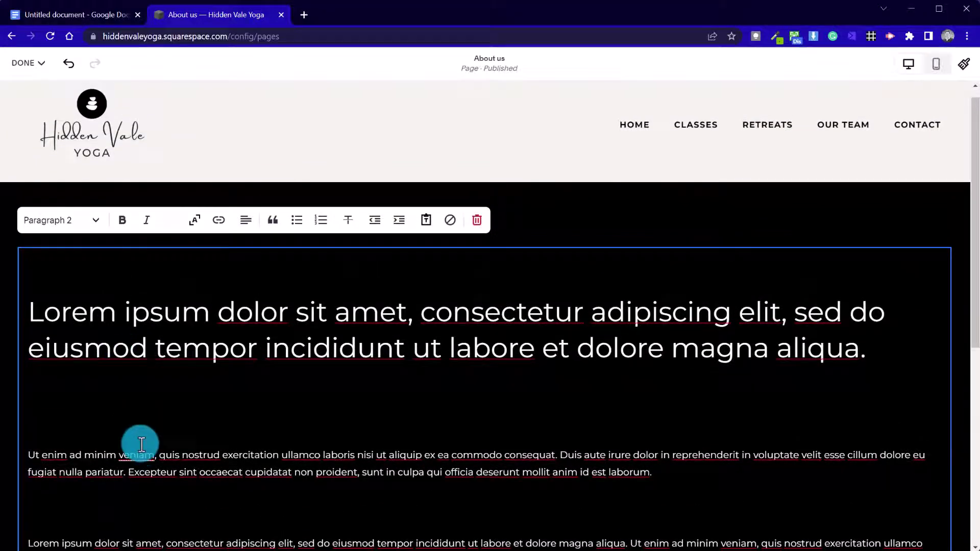
Step: Remove the stray links from the word 'veniam' and a linked phrase in the pasted text
click(138, 454)
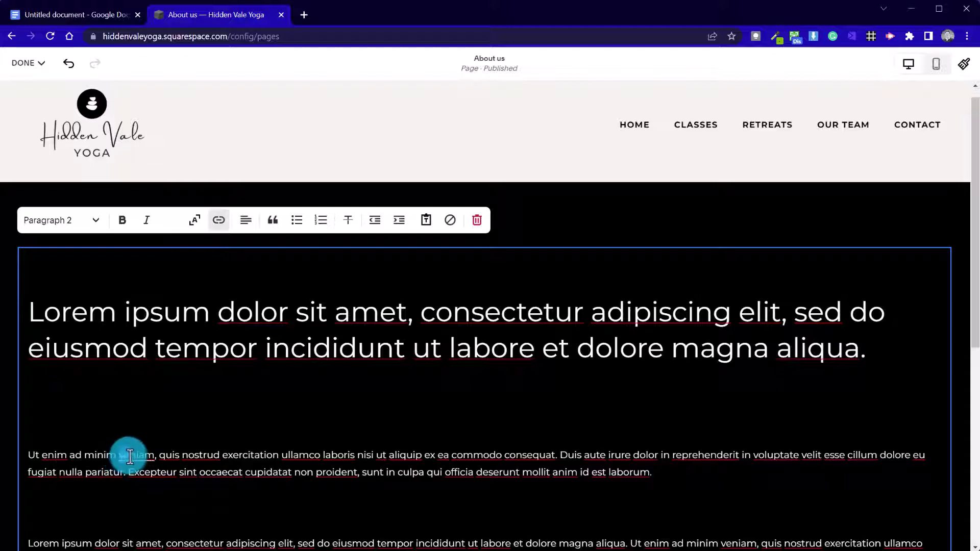
mouse_move(146, 464)
mouse_down()
mouse_move(154, 459)
mouse_move(153, 470)
mouse_move(142, 454)
mouse_move(164, 470)
mouse_move(165, 462)
mouse_up()
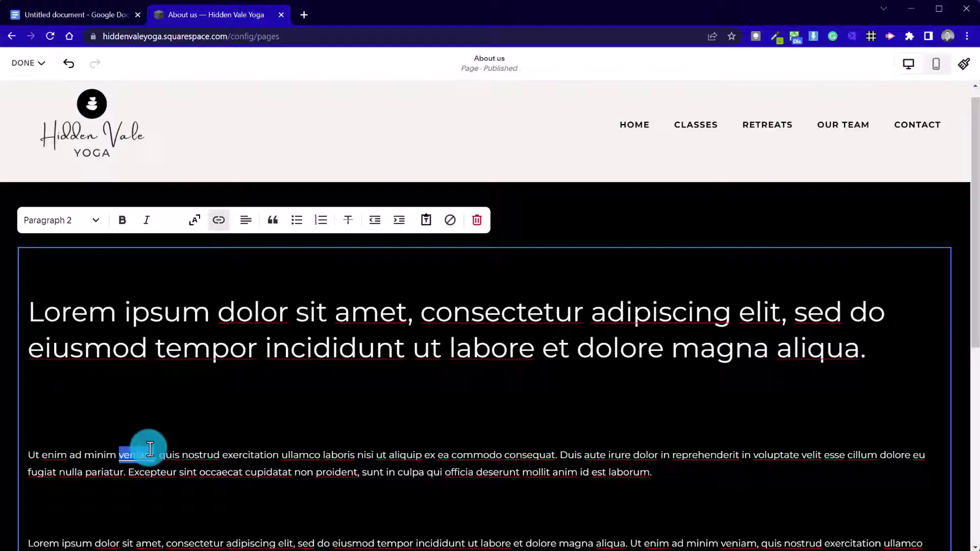
click(179, 455)
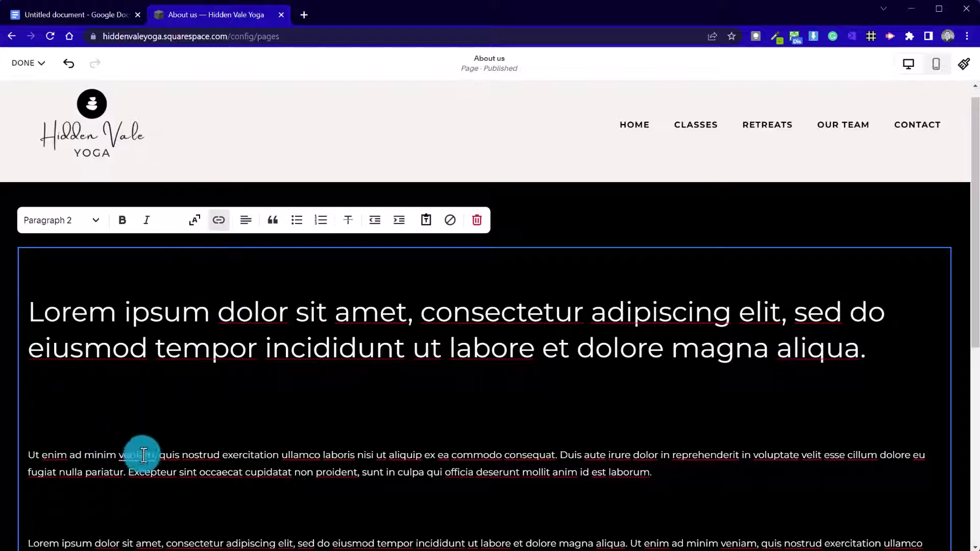
click(219, 220)
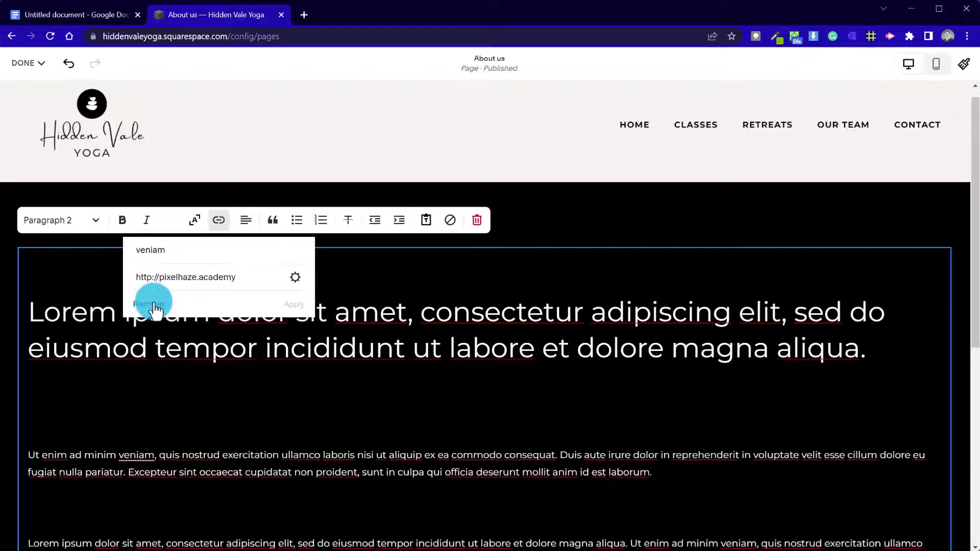
click(144, 309)
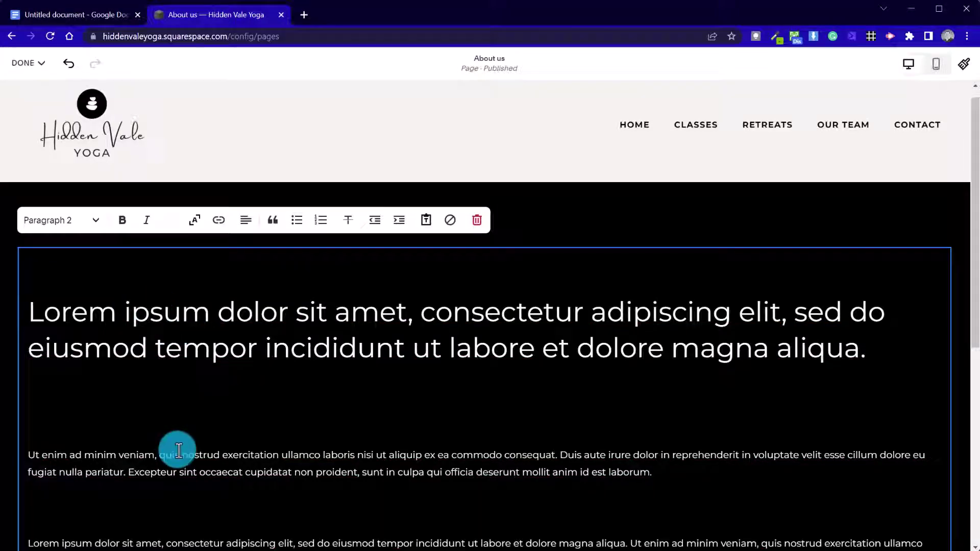
scroll(176, 446, down, 6)
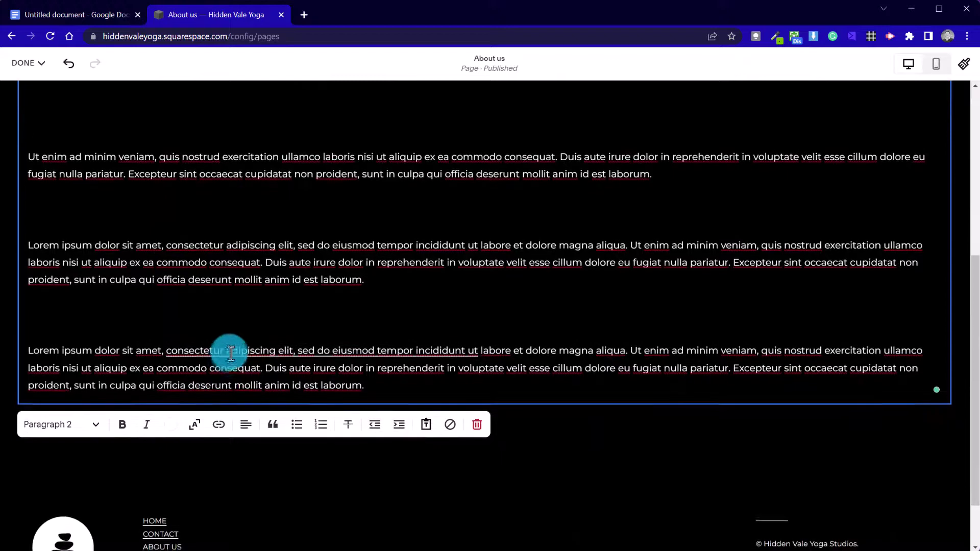
click(229, 350)
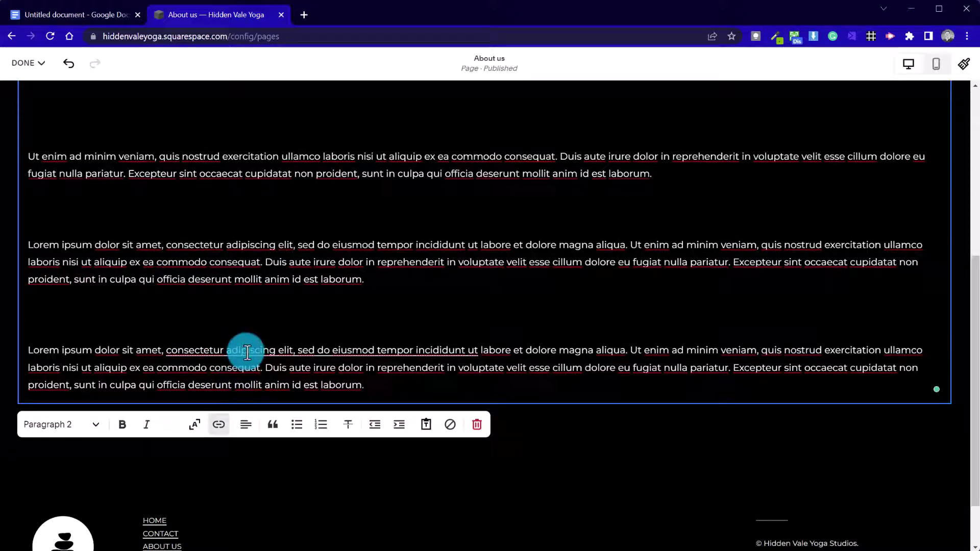
click(218, 424)
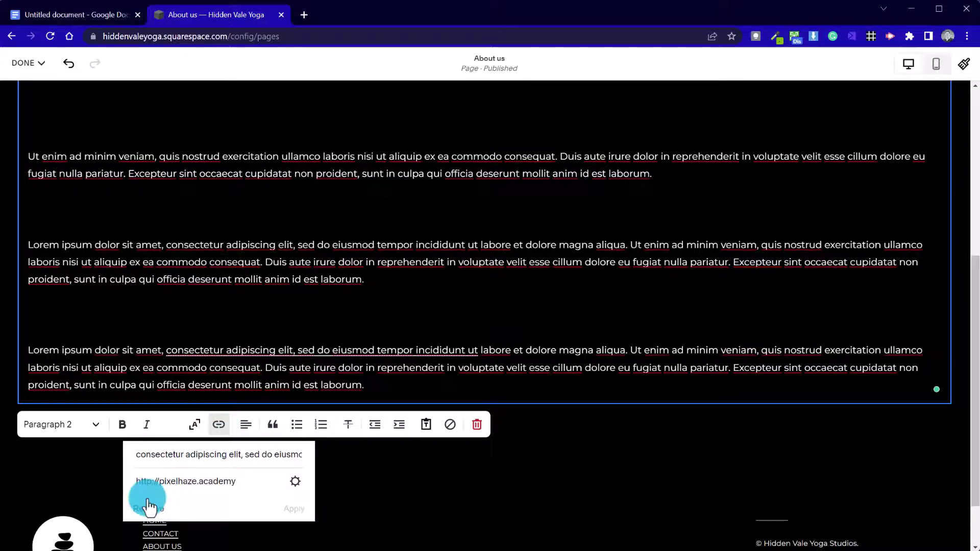
click(151, 517)
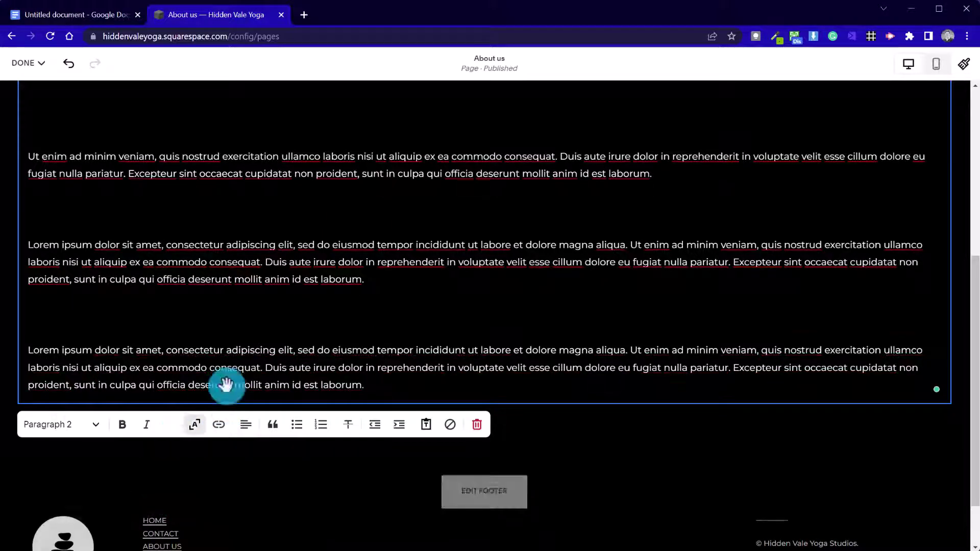
Step: Save the About us page and exit editing
scroll(277, 343, up, 6)
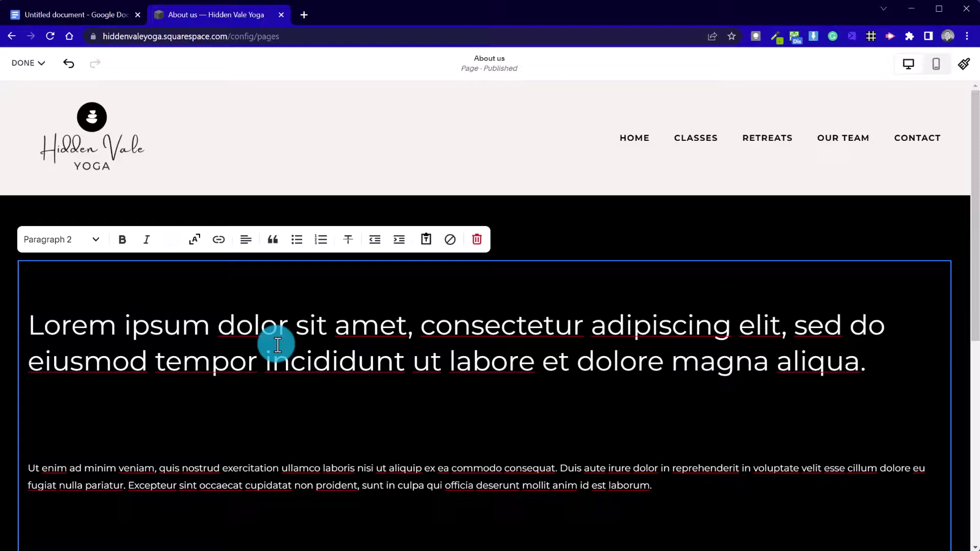
click(29, 63)
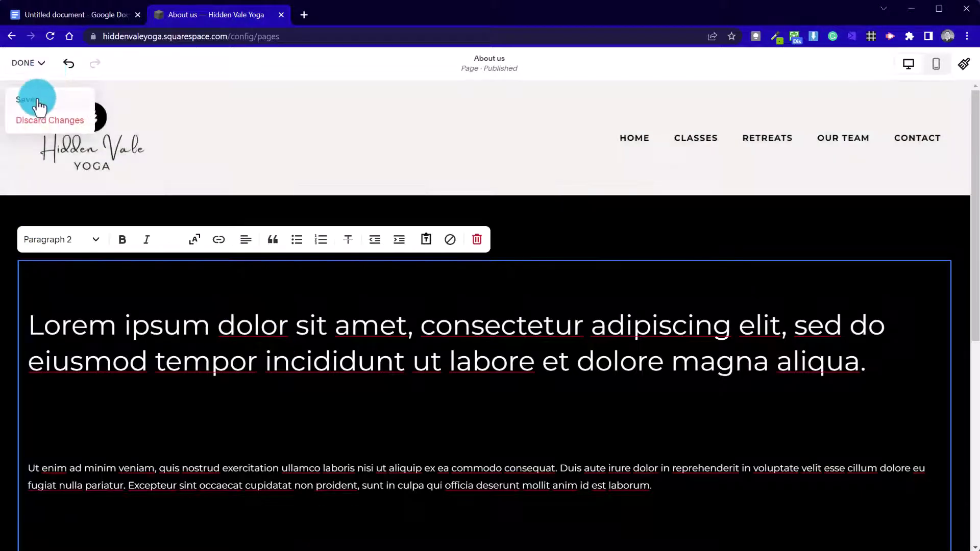
click(38, 101)
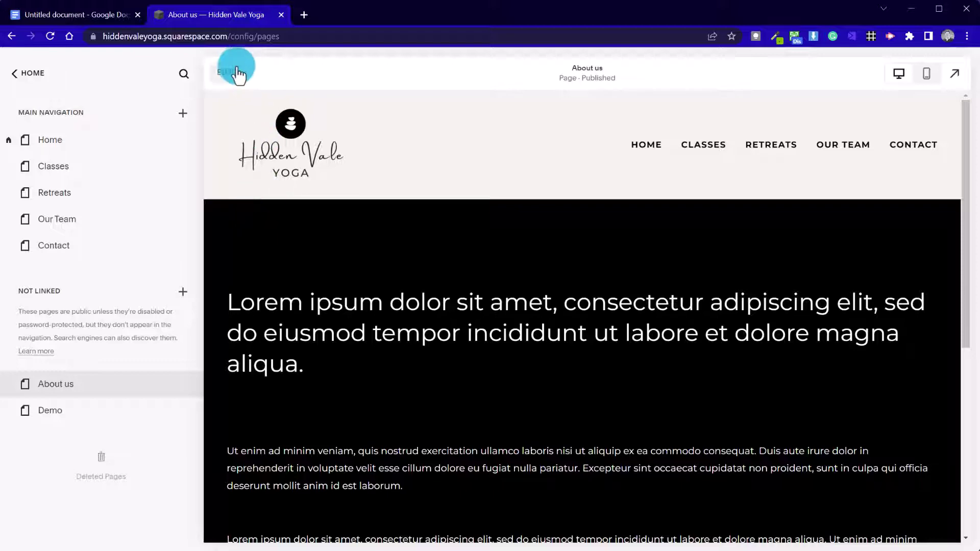
Step: Reopen the About us text block and restyle the Lorem ipsum heading as Heading 2
click(229, 72)
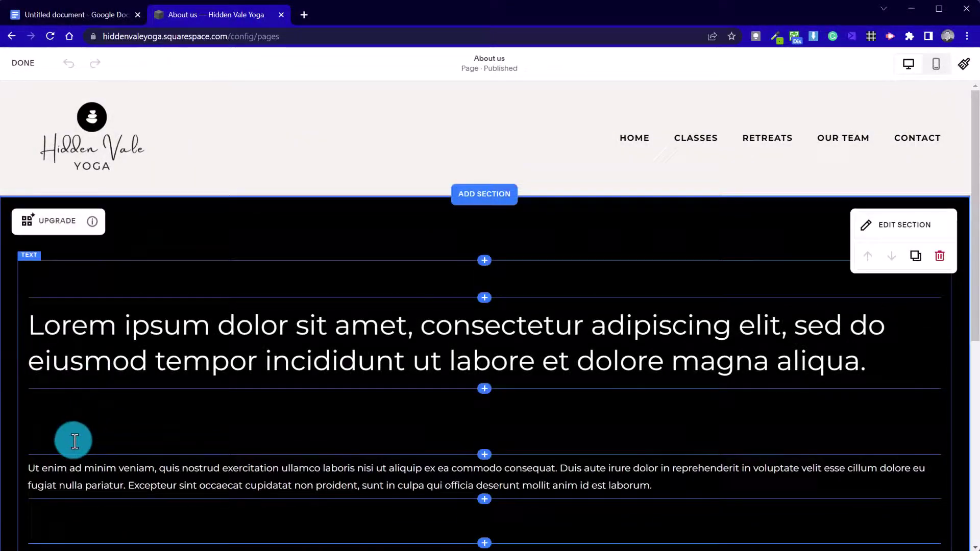
click(50, 429)
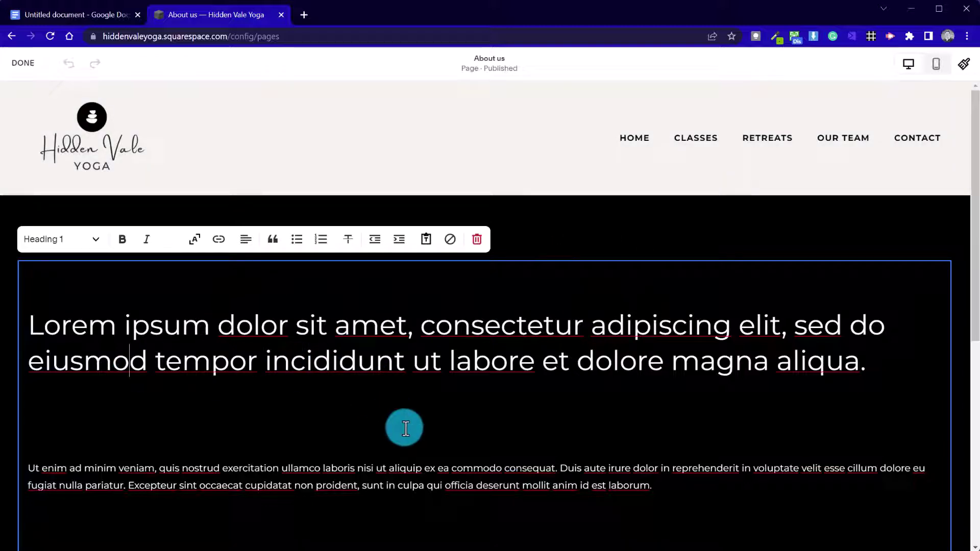
click(87, 240)
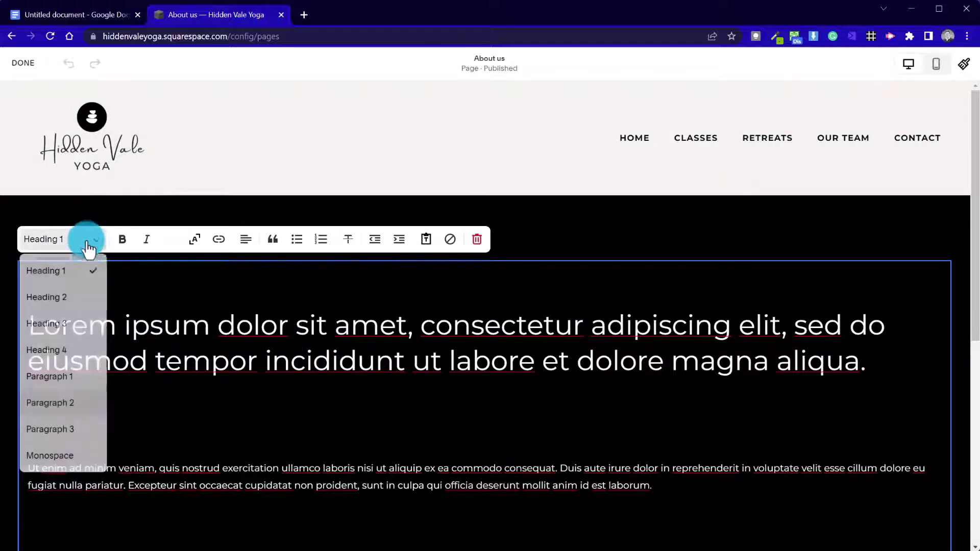
click(41, 322)
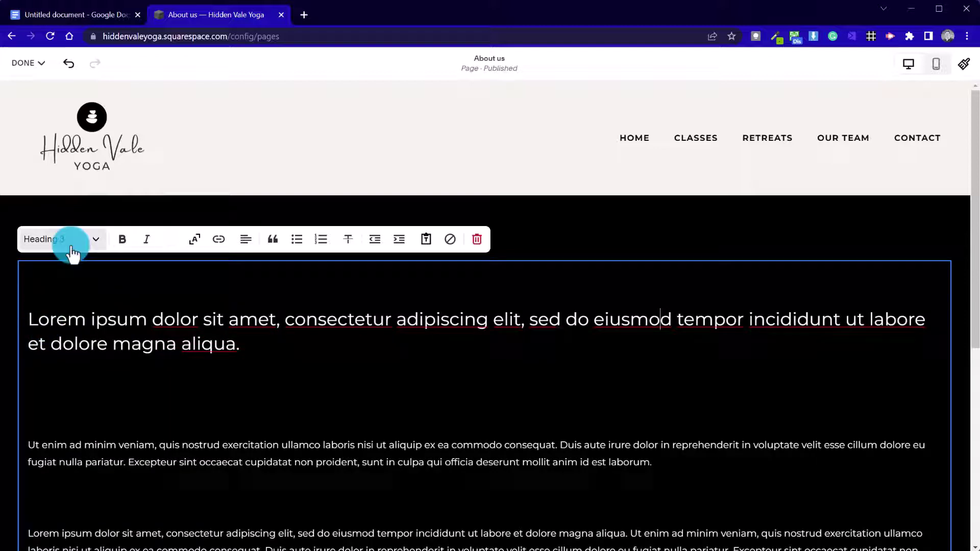
click(70, 244)
click(57, 305)
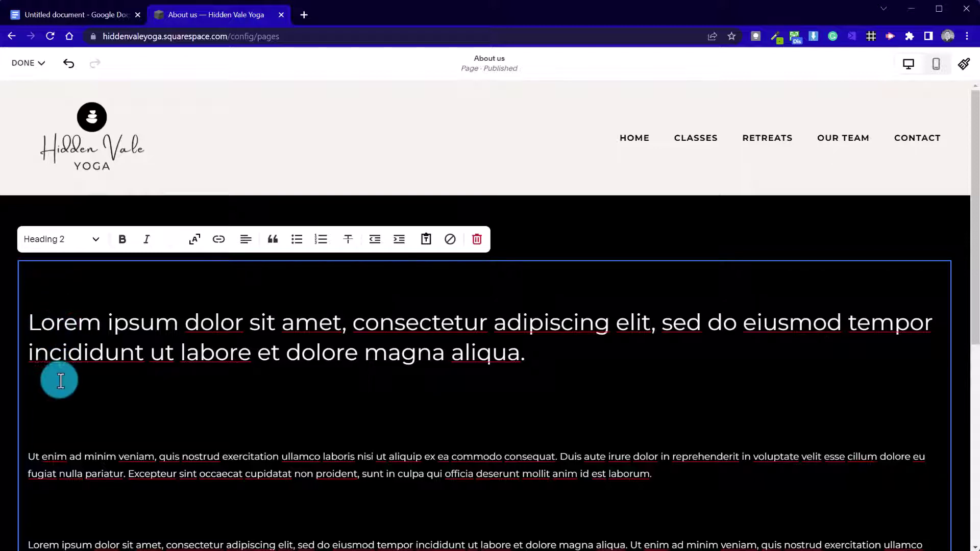
click(62, 427)
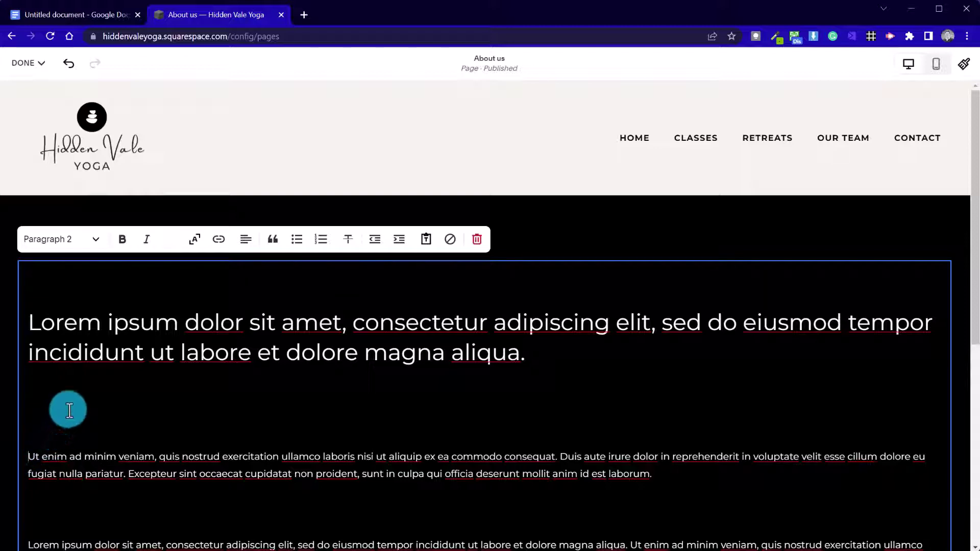
Step: Delete the blank lines above 'Ut enim ad minim veniam' and split it into its own paragraph below the heading
click(32, 456)
key(BackSpace)
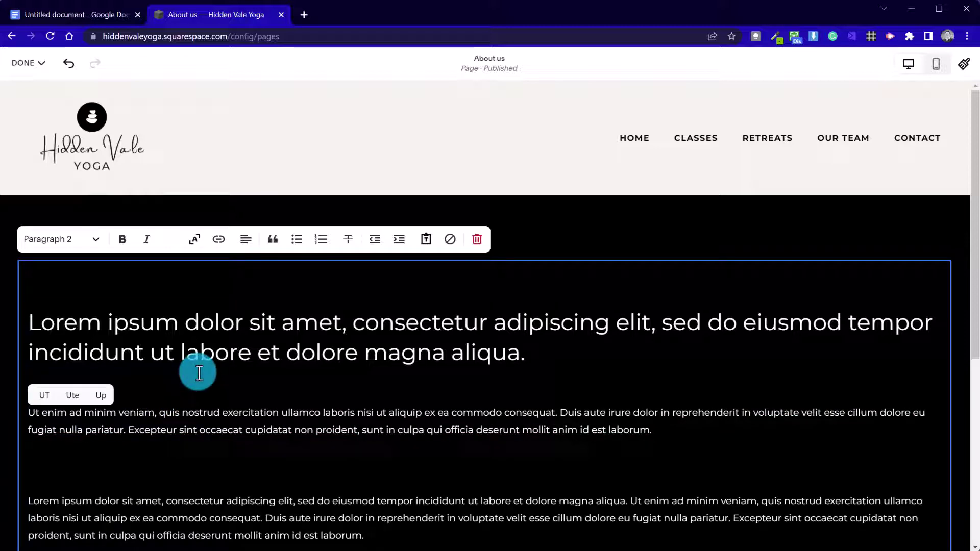
key(BackSpace)
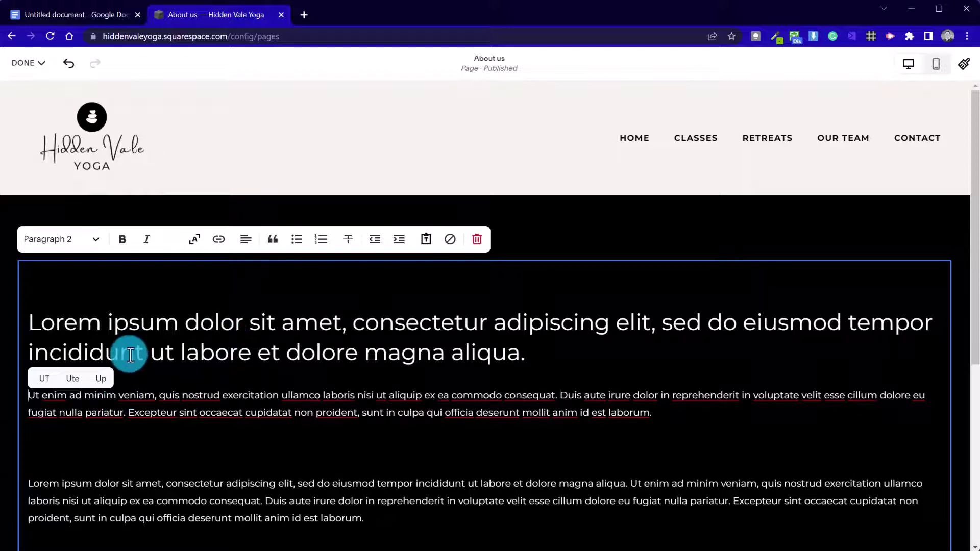
key(BackSpace)
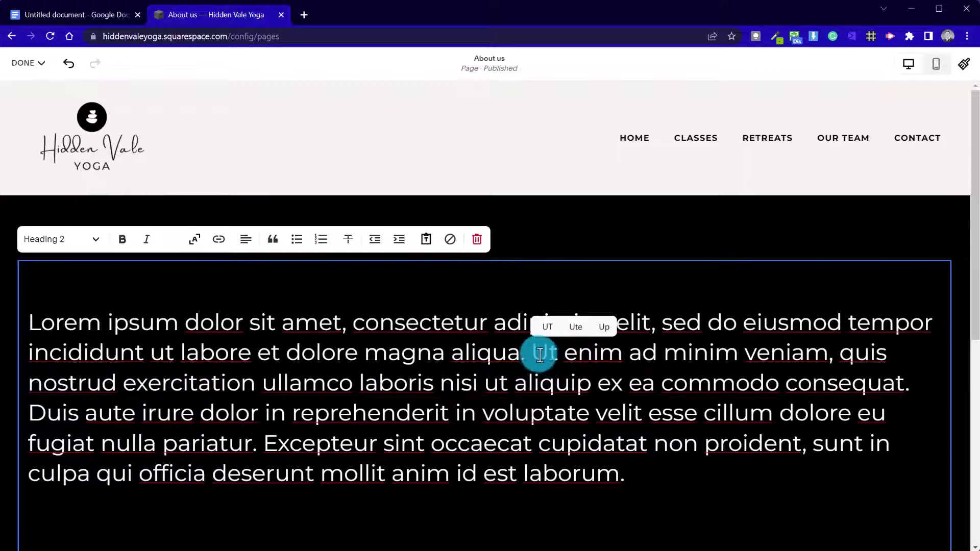
drag(534, 353, 628, 484)
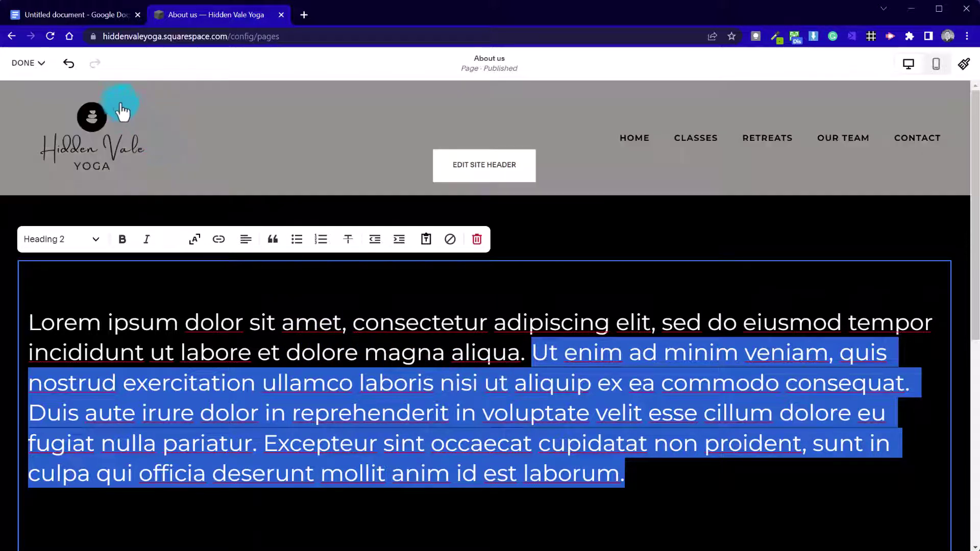
click(69, 63)
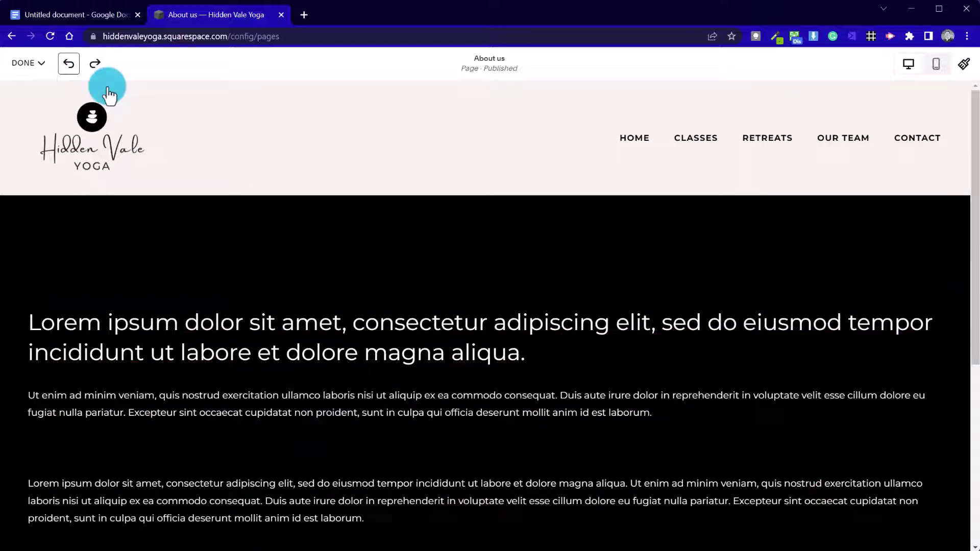
click(95, 63)
click(567, 411)
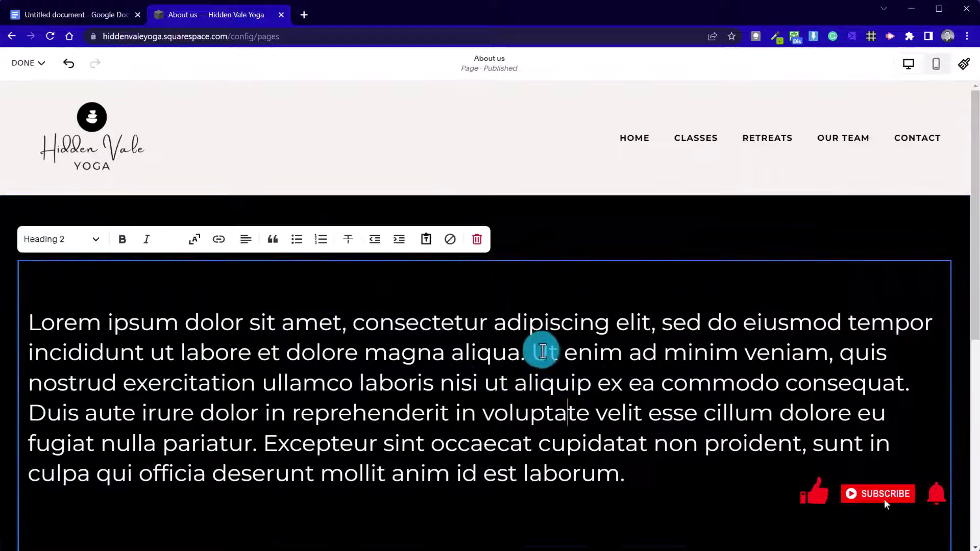
click(542, 349)
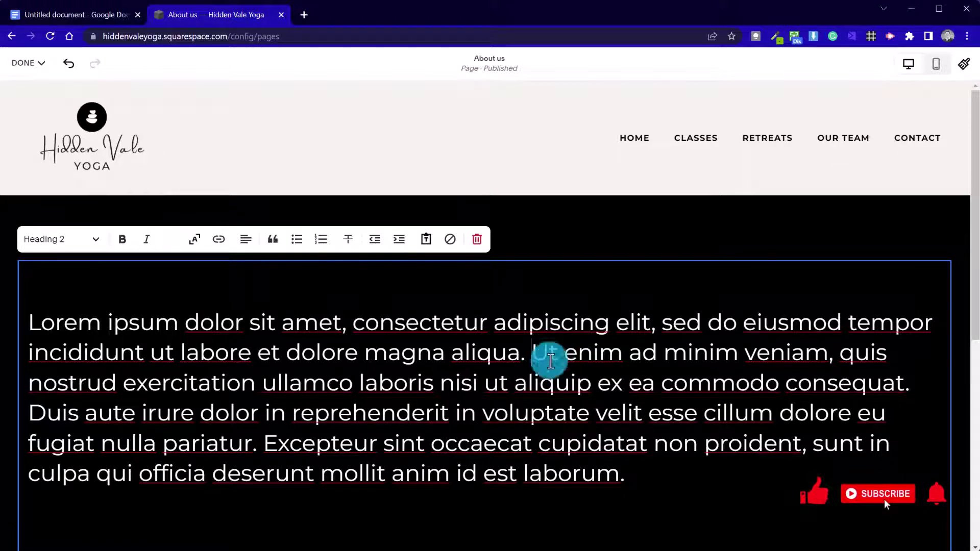
key(Return)
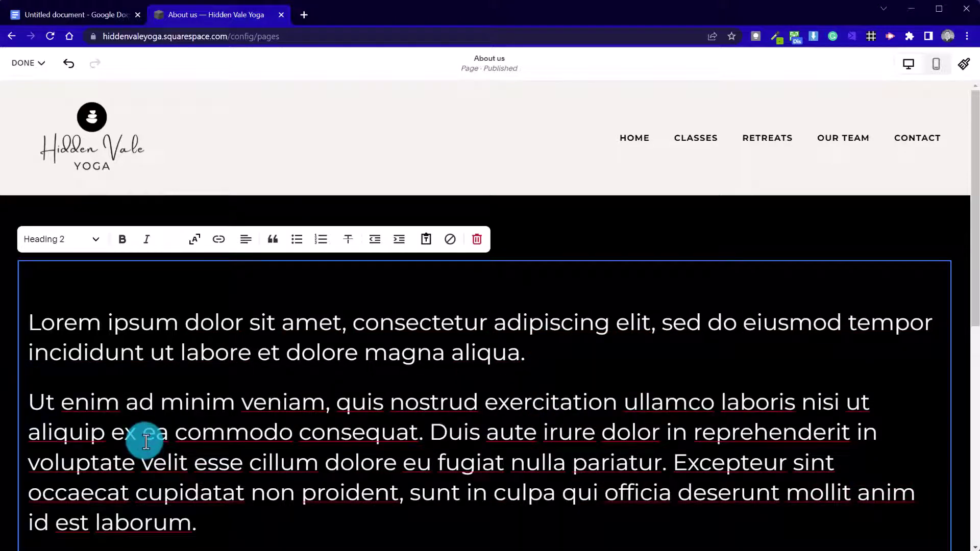
Step: Set the Ut enim paragraph to Paragraph 1 and remove the blank line after 'laborum.'
click(78, 239)
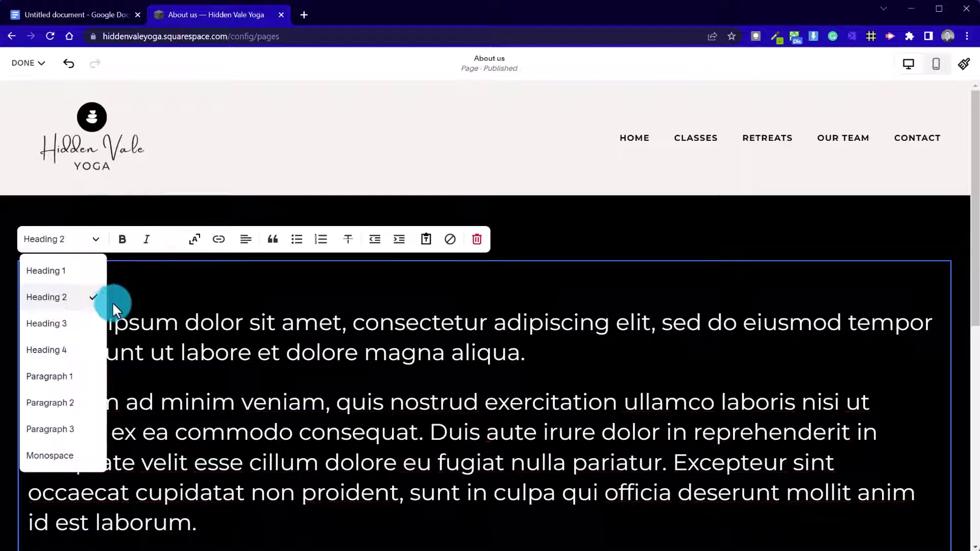
click(59, 377)
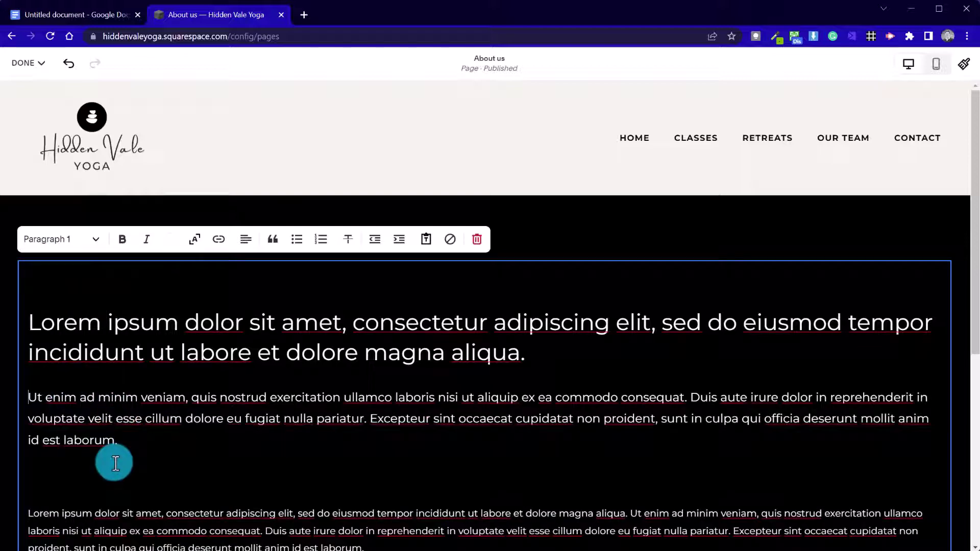
click(91, 476)
key(BackSpace)
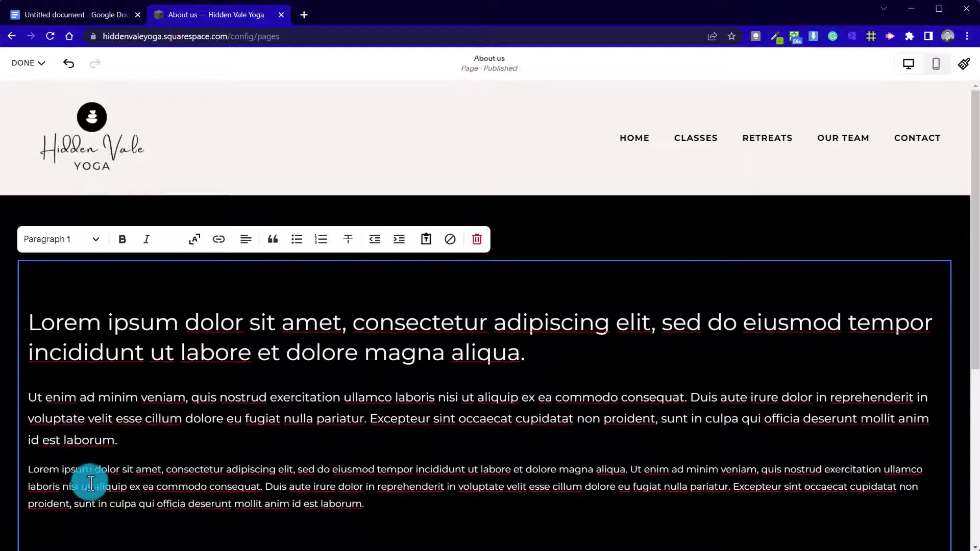
Step: Paste two more copies of the Lorem ipsum paragraph below the last paragraph
triple_click(479, 508)
key(ctrl+c)
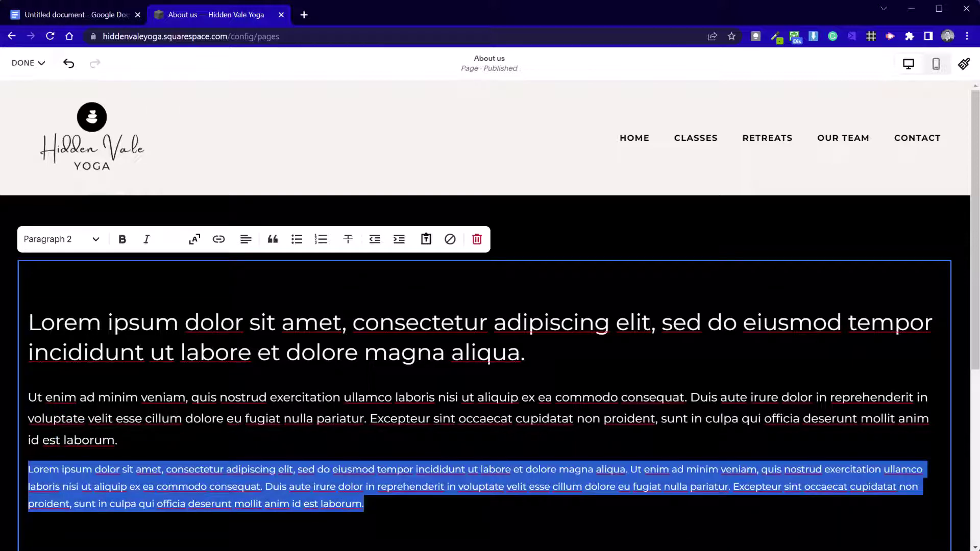
click(419, 511)
key(ctrl+v)
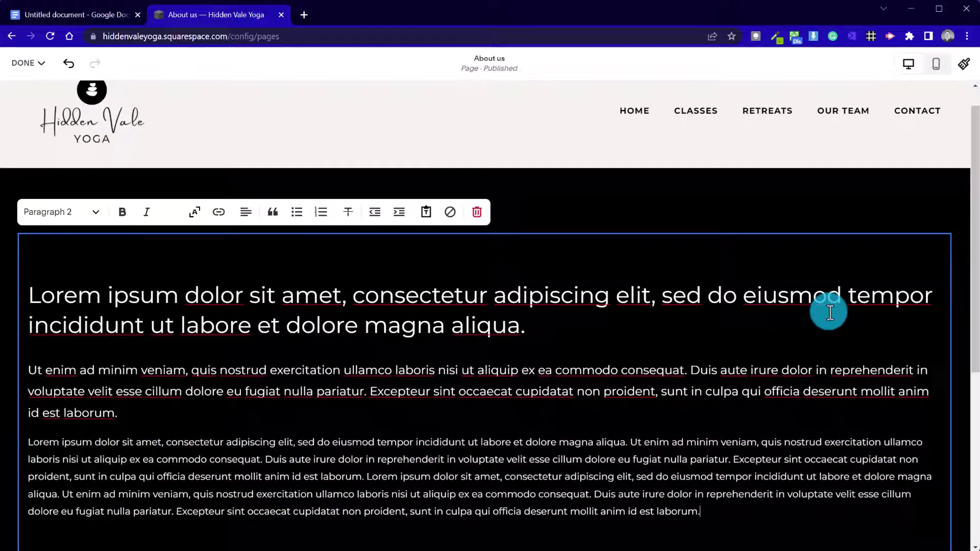
key(Return)
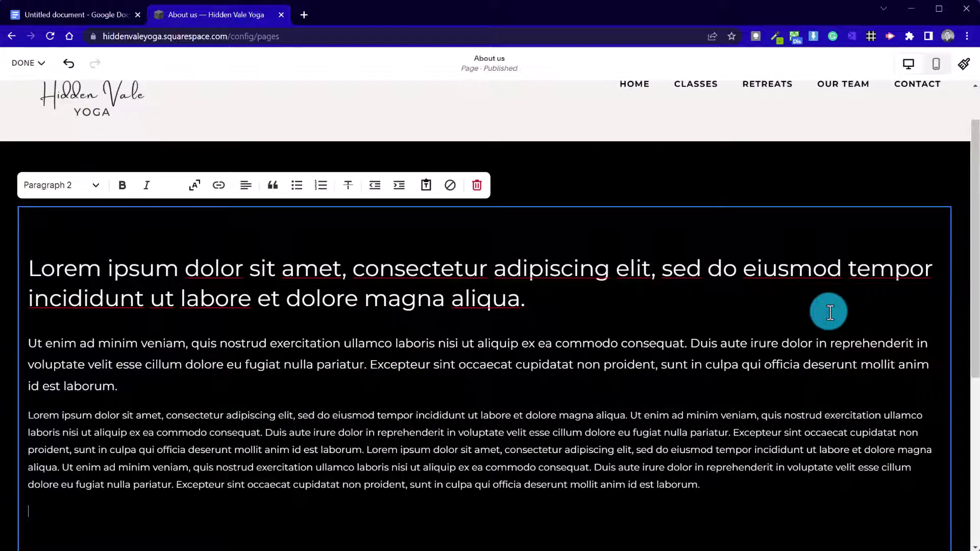
key(ctrl+v)
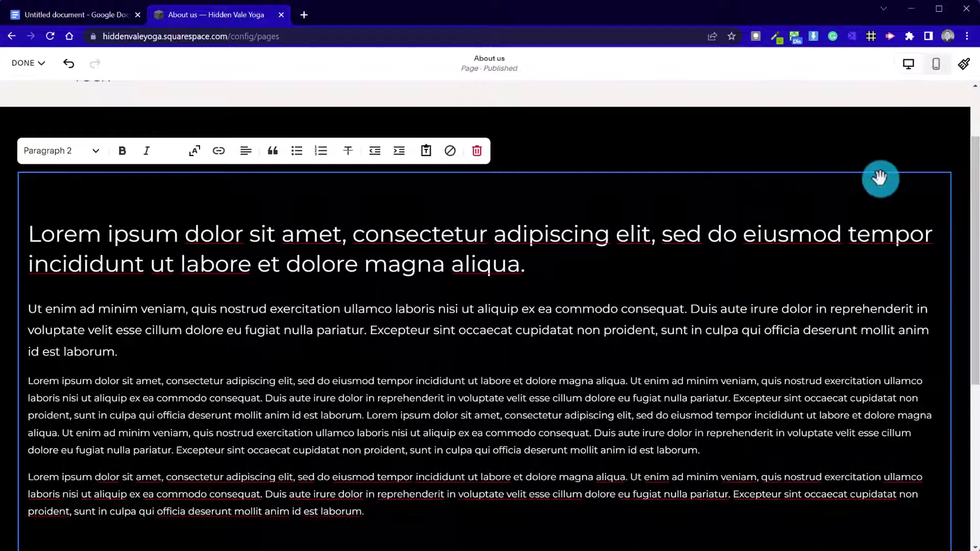
Step: Try deleting the empty line and leading space above the heading, undoing the space deletion
click(493, 230)
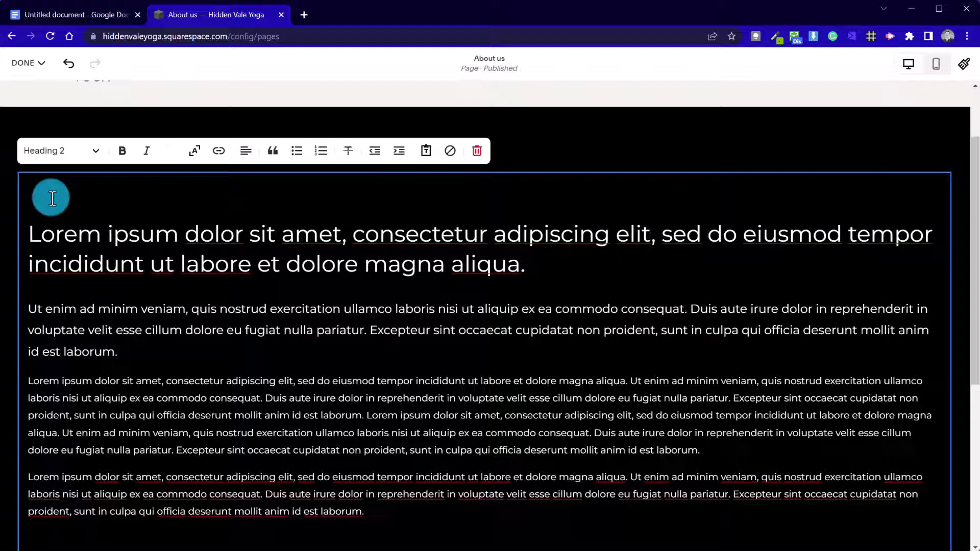
click(37, 206)
click(35, 191)
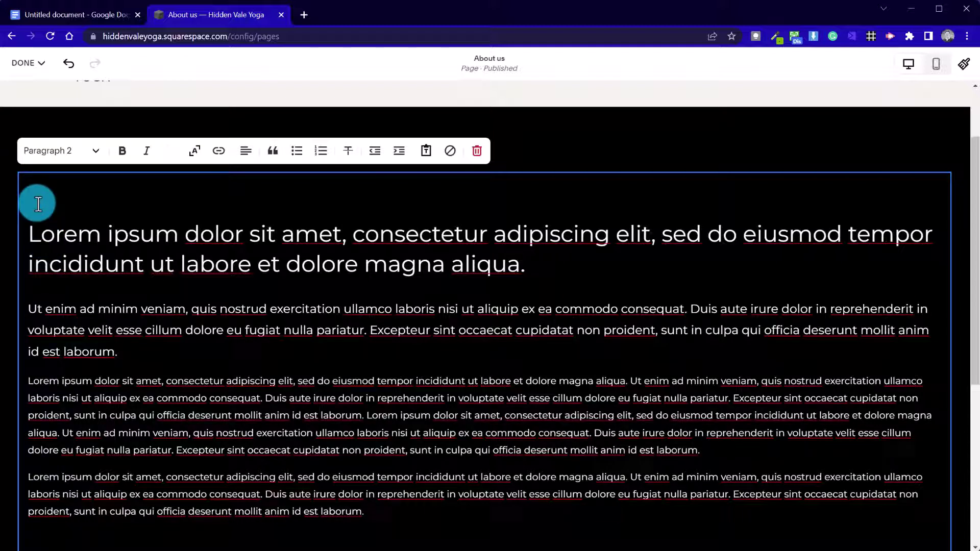
click(55, 153)
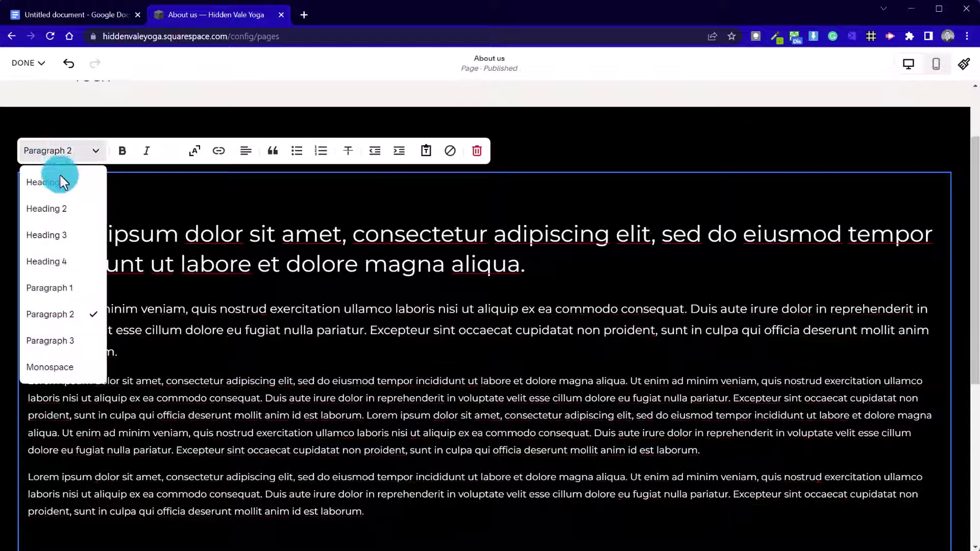
click(90, 209)
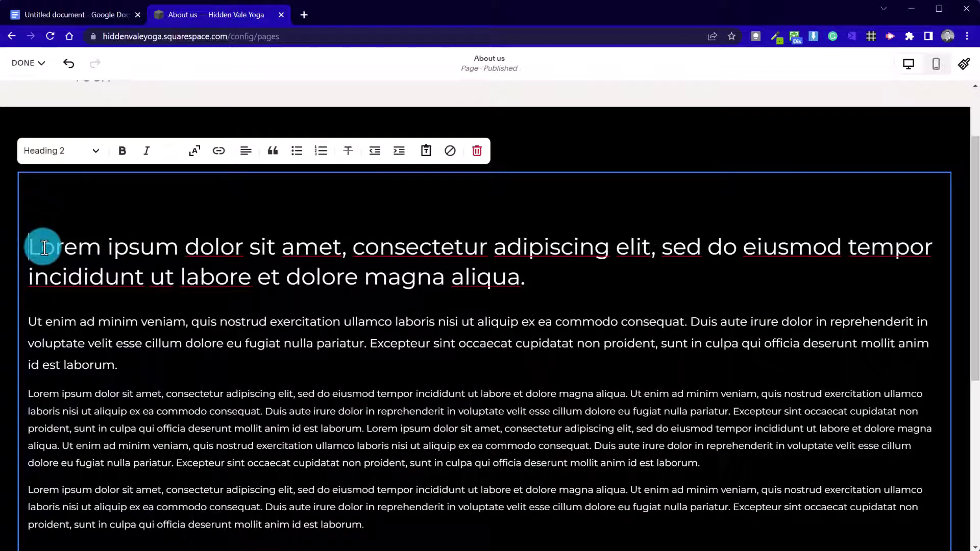
key(Delete)
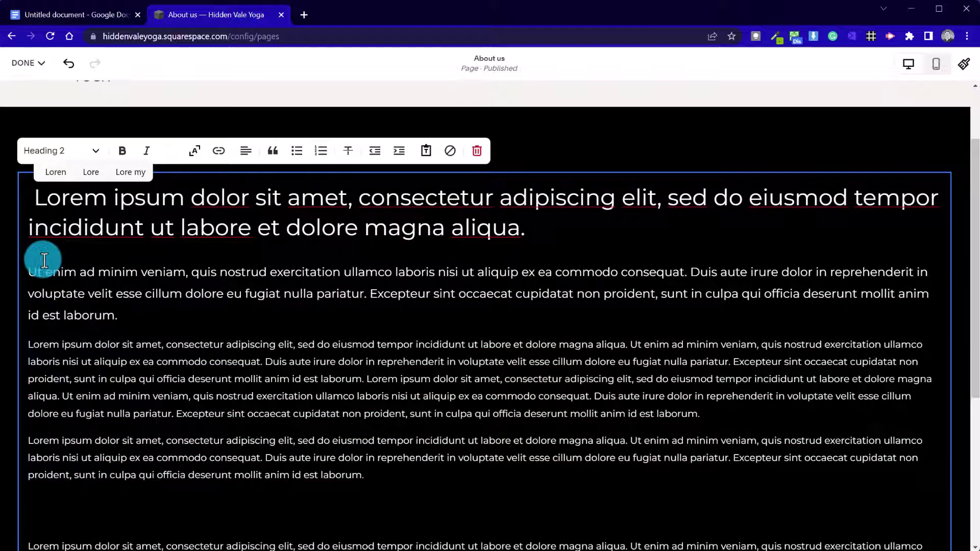
key(Delete)
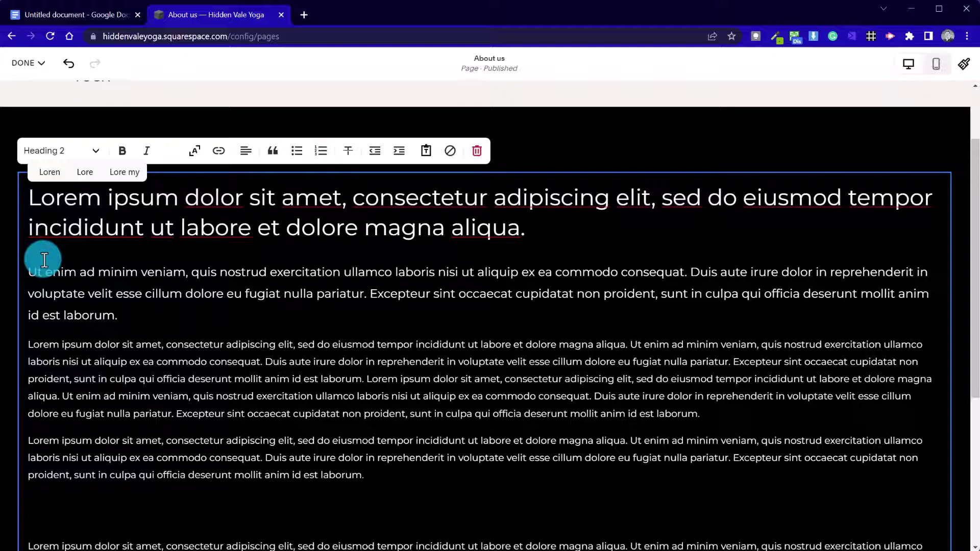
click(70, 63)
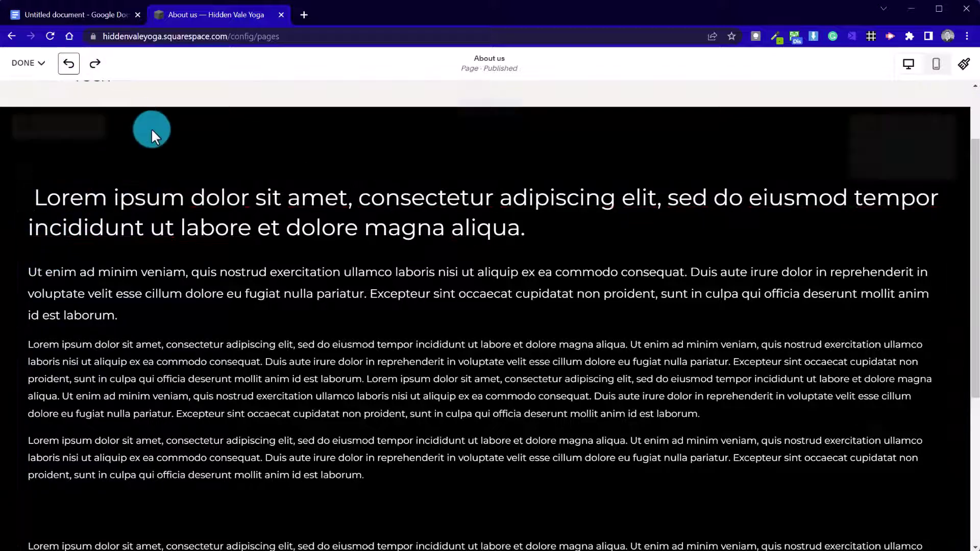
Step: Remove the empty line above the heading and reapply Heading 2 to the first line
click(66, 219)
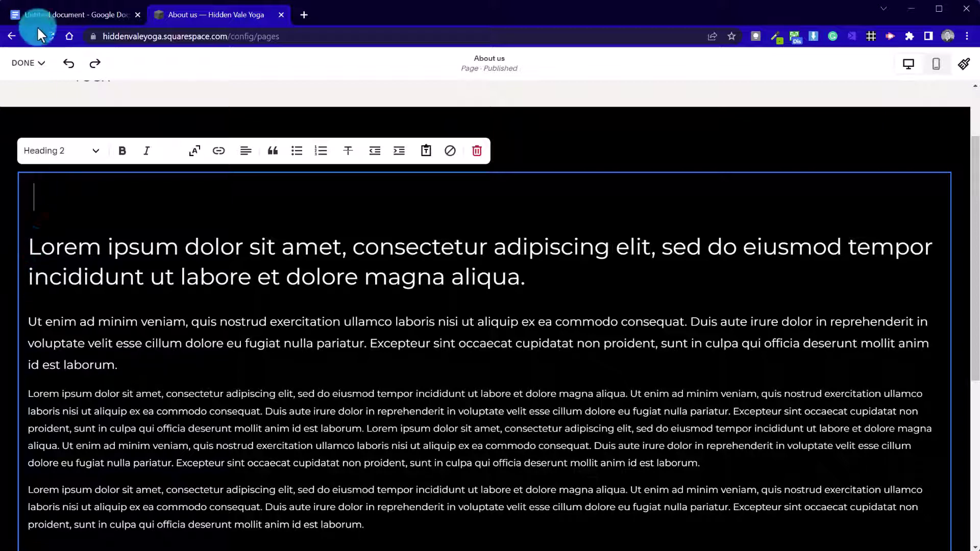
click(70, 63)
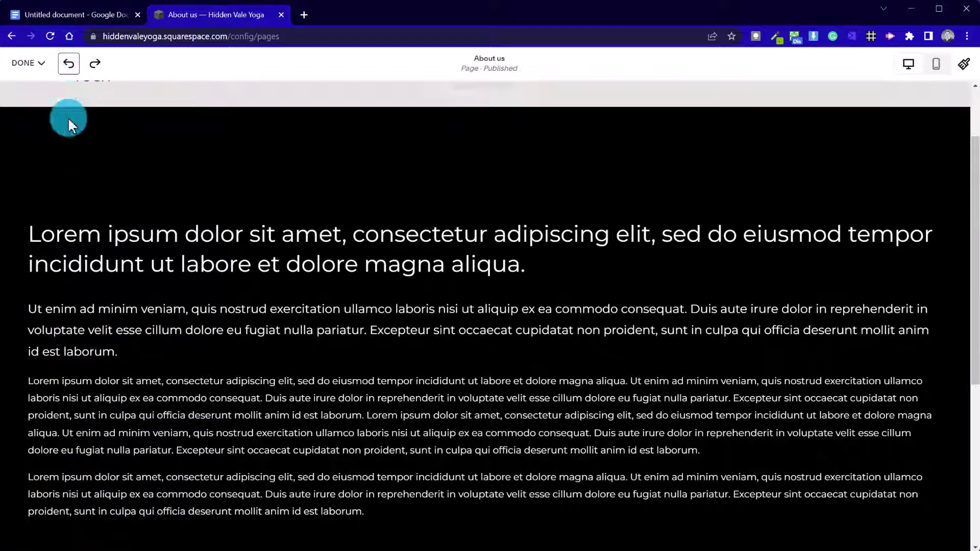
click(44, 194)
click(31, 237)
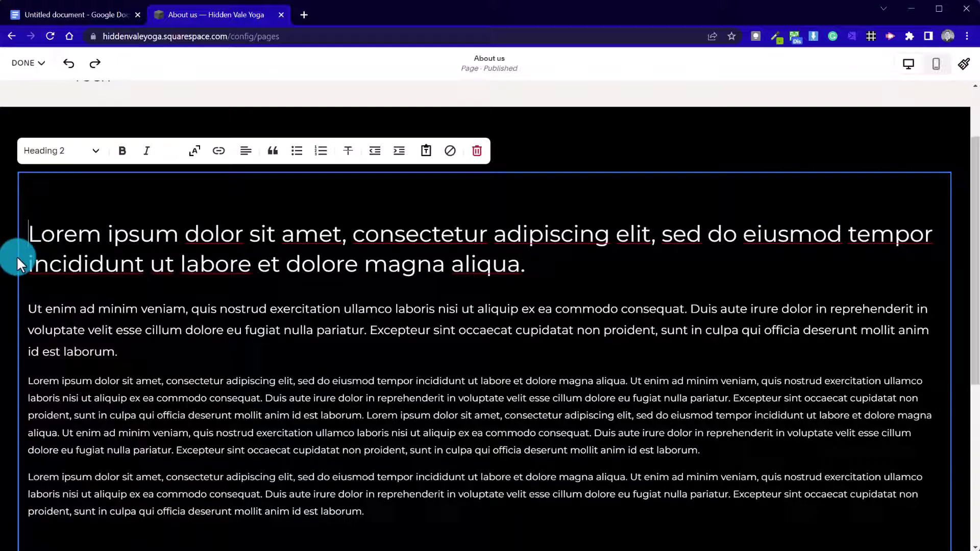
key(BackSpace)
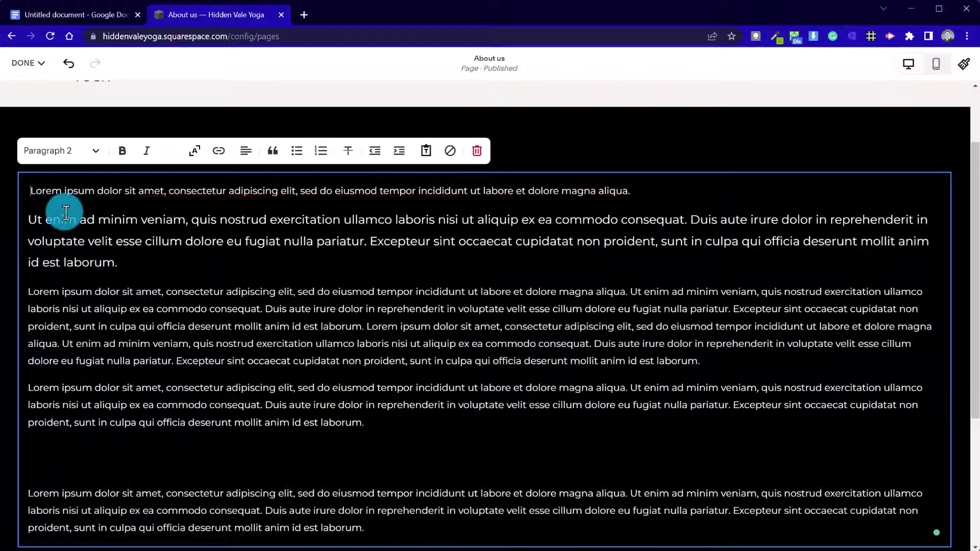
click(68, 204)
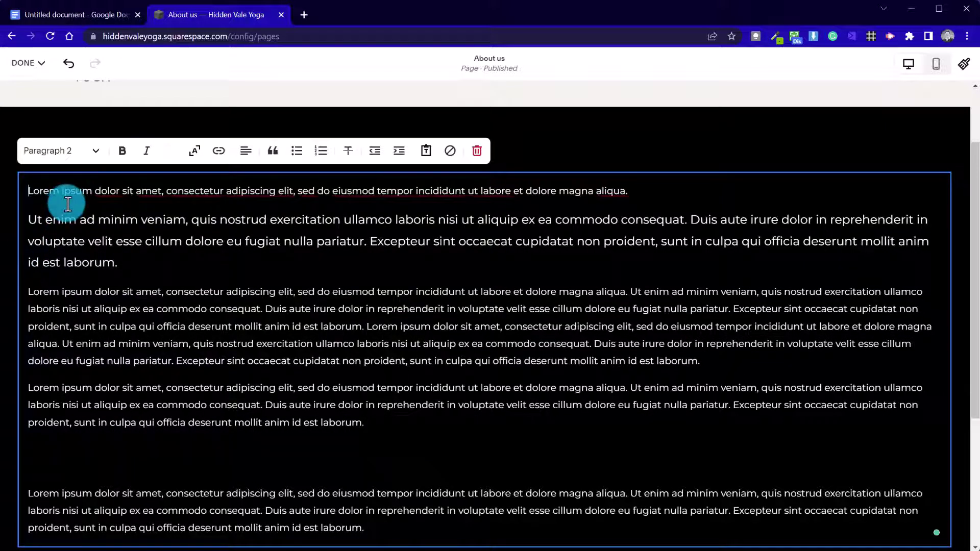
click(56, 151)
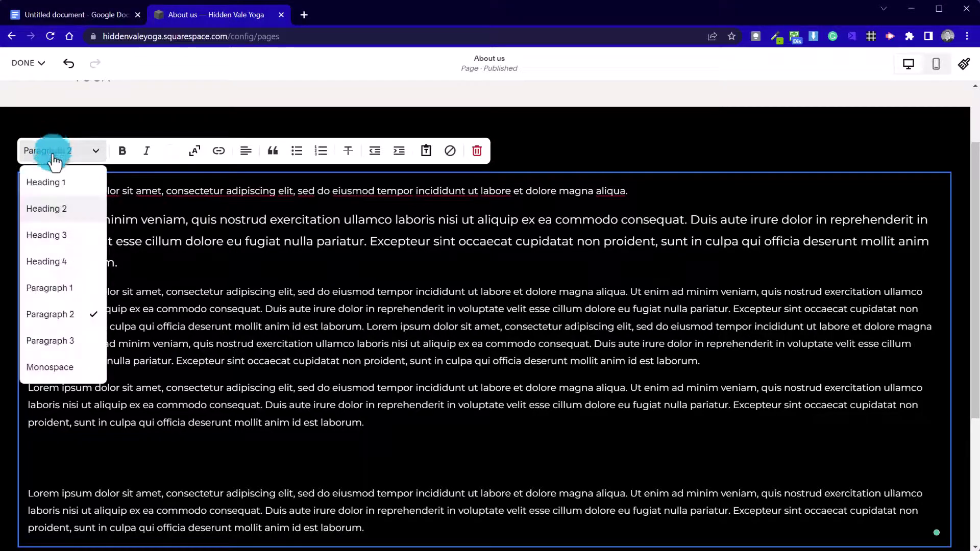
click(46, 208)
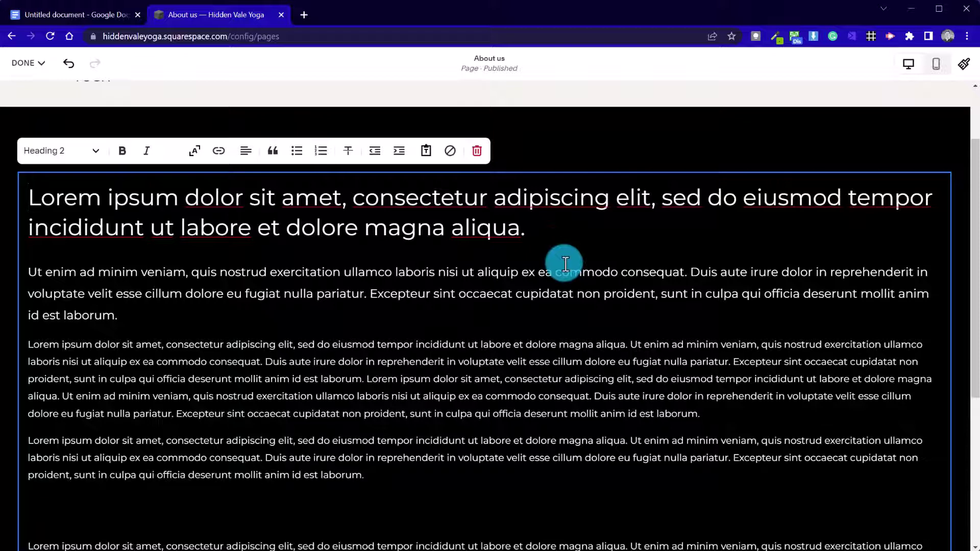
Step: Delete the blank lines between paragraphs so the final Lorem ipsum paragraph follows directly after 'laborum.'
click(548, 315)
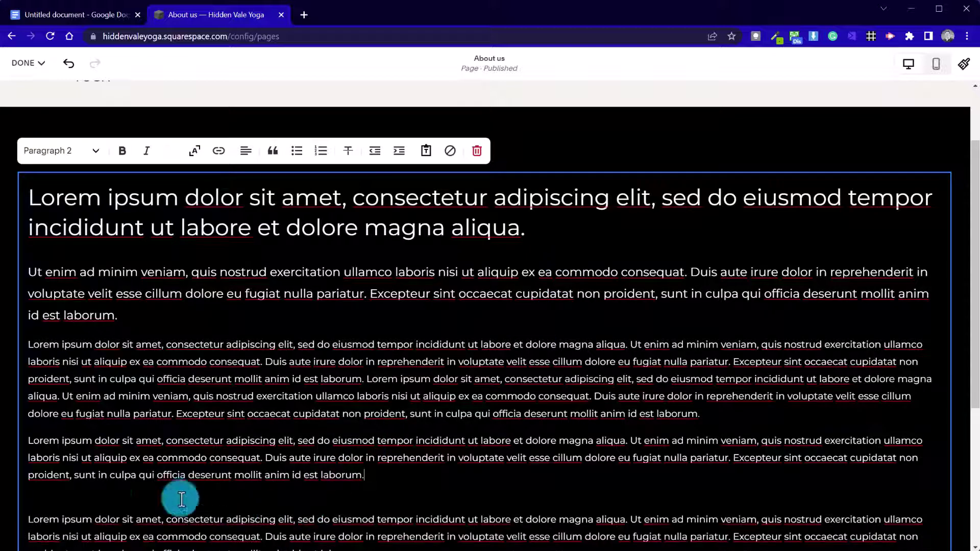
key(BackSpace)
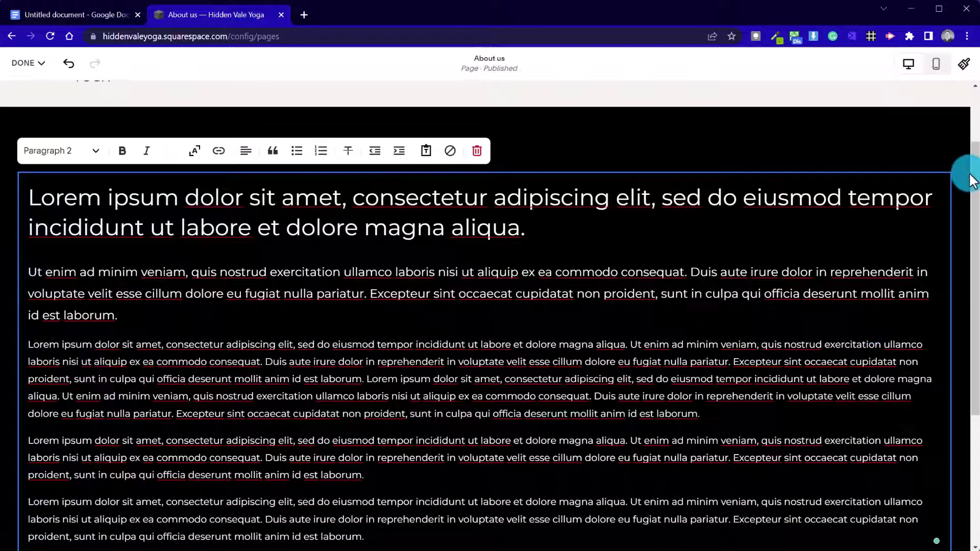
click(963, 209)
scroll(953, 280, down, 3)
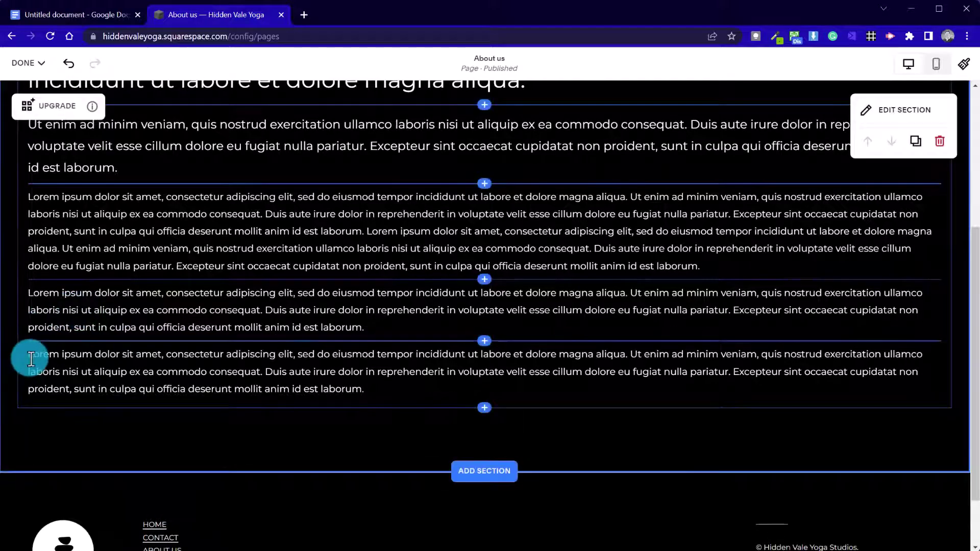
click(31, 364)
key(Return)
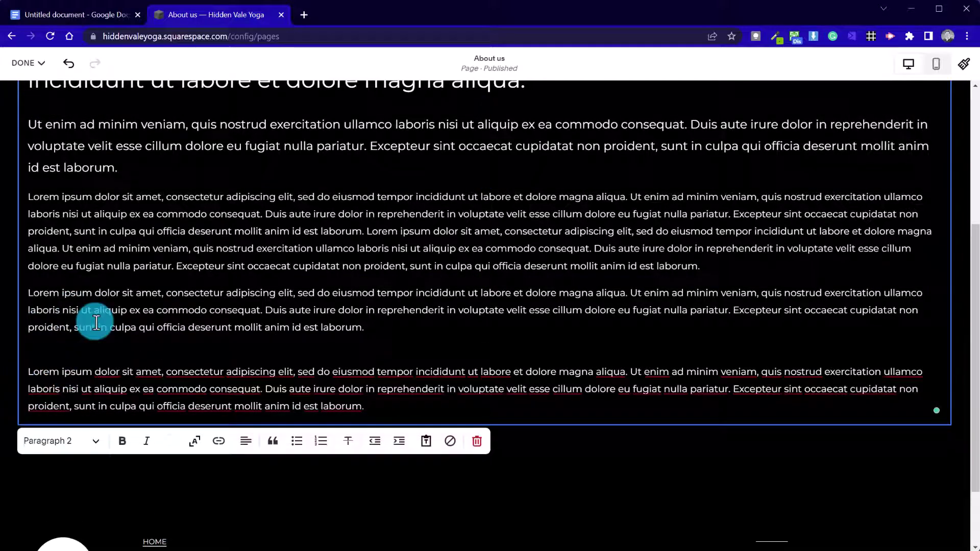
click(100, 310)
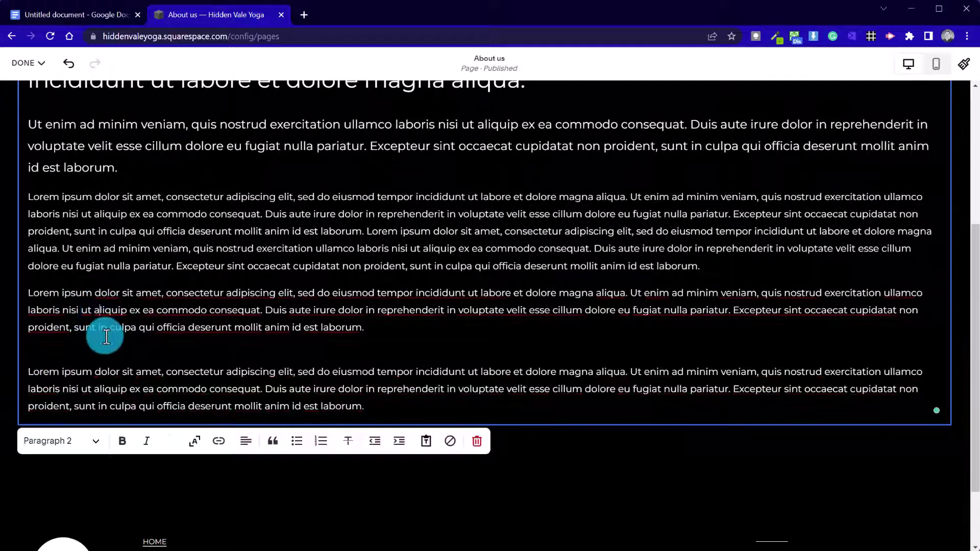
click(30, 376)
key(BackSpace)
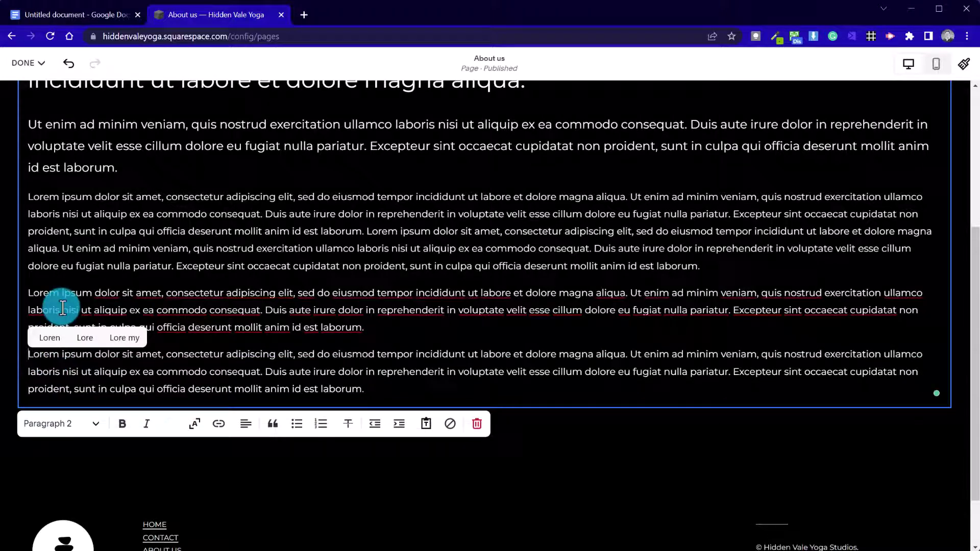
key(BackSpace)
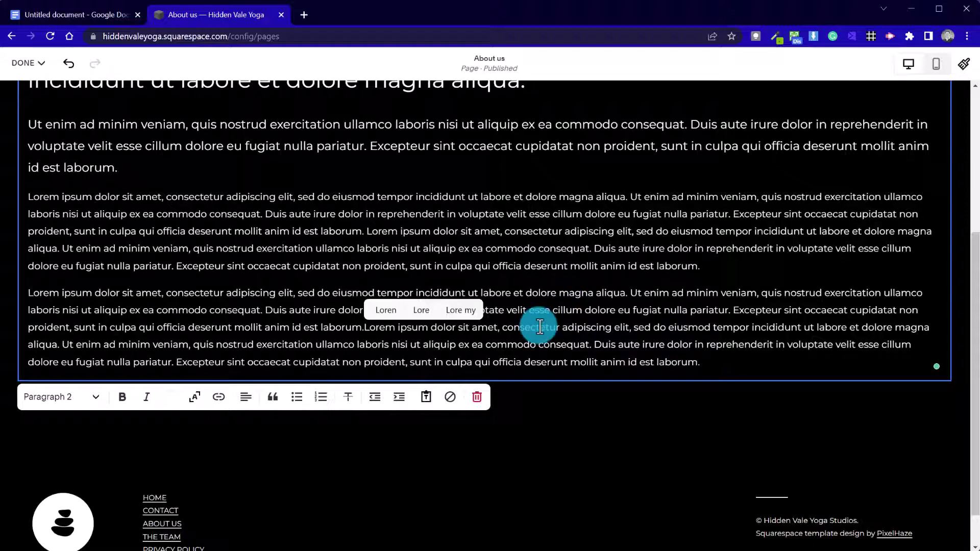
key(Return)
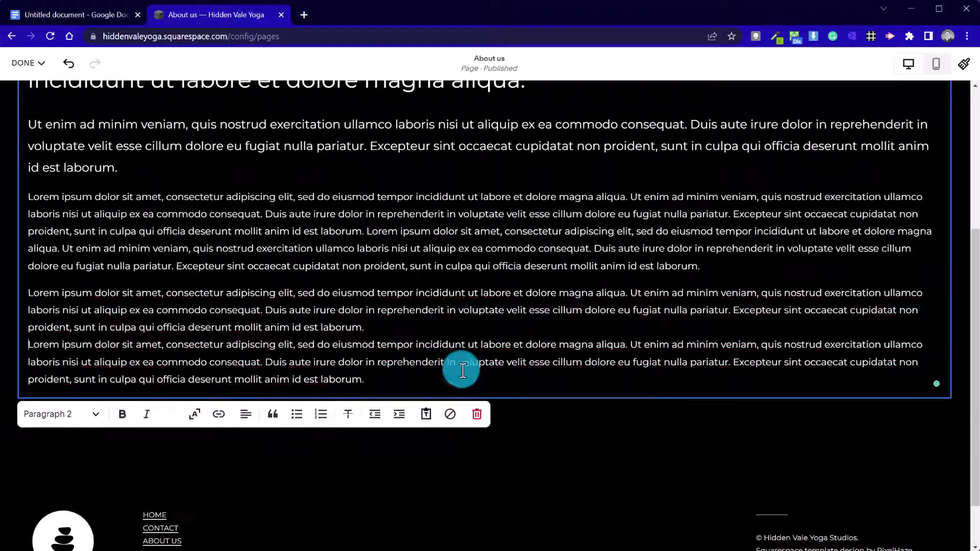
Step: Join the last paragraph to the one above with a line break, leaving no paragraph gap
key(BackSpace)
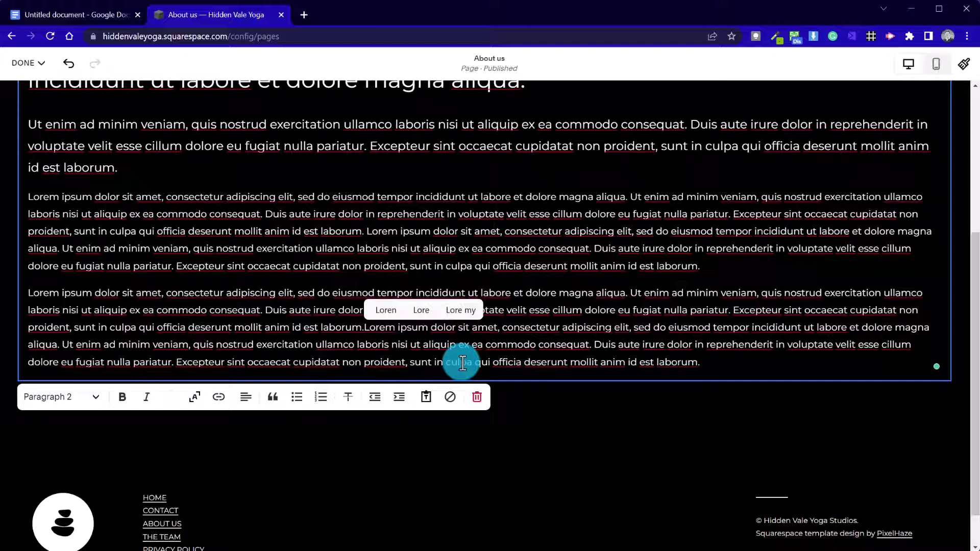
key(Return)
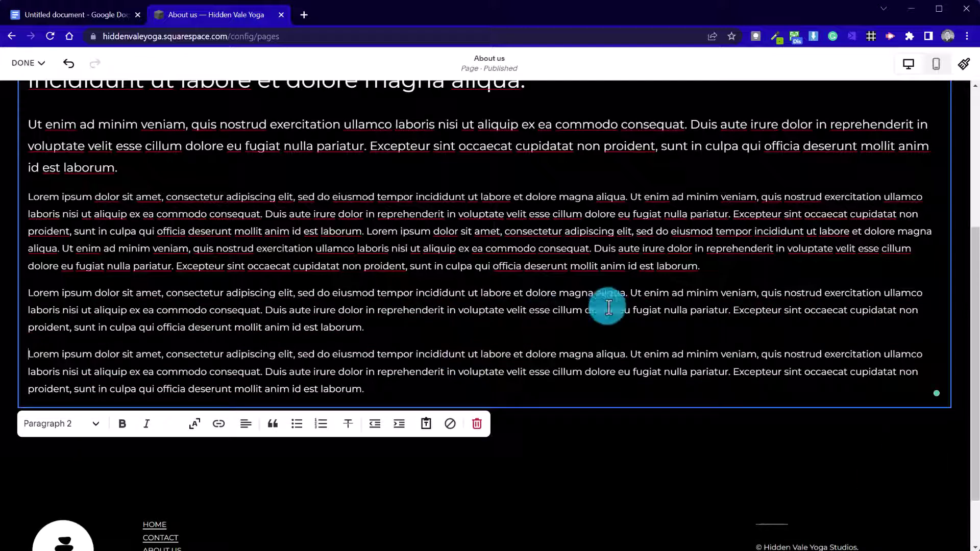
key(BackSpace)
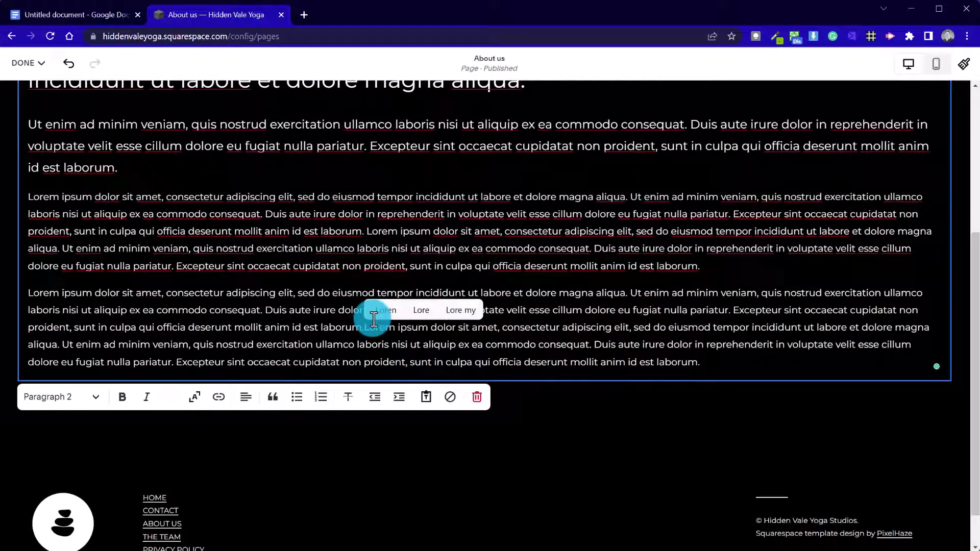
key(shift+Return)
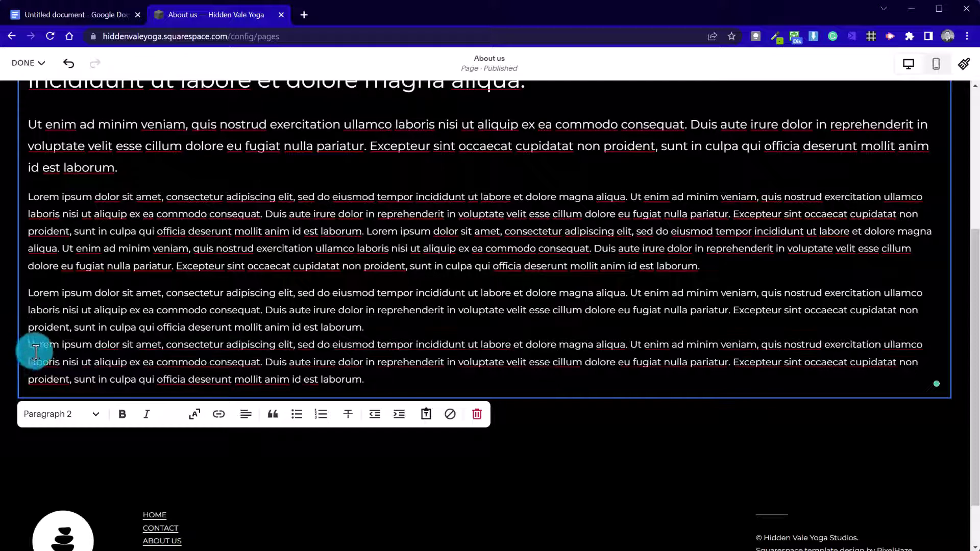
Step: Style the joined final paragraphs as Heading 4
drag(34, 346, 75, 346)
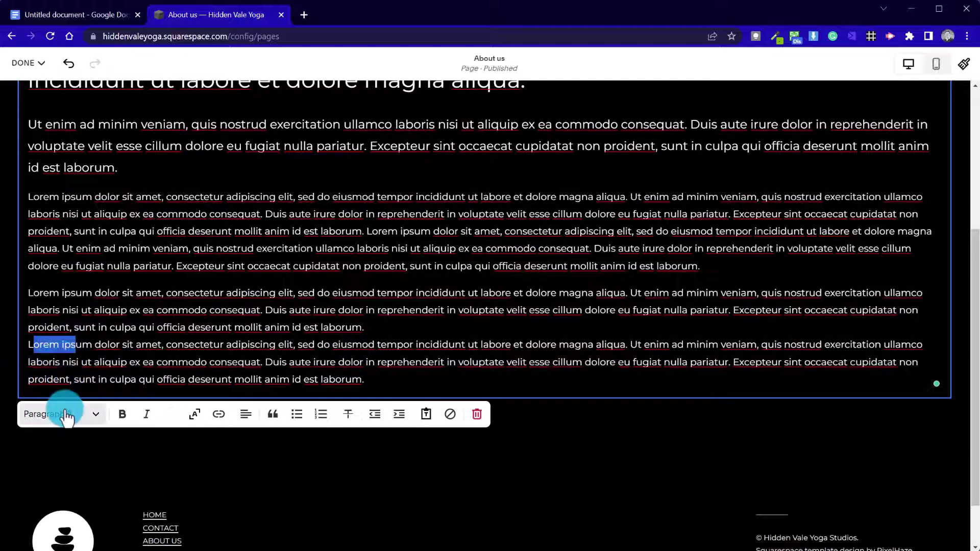
click(66, 410)
click(68, 277)
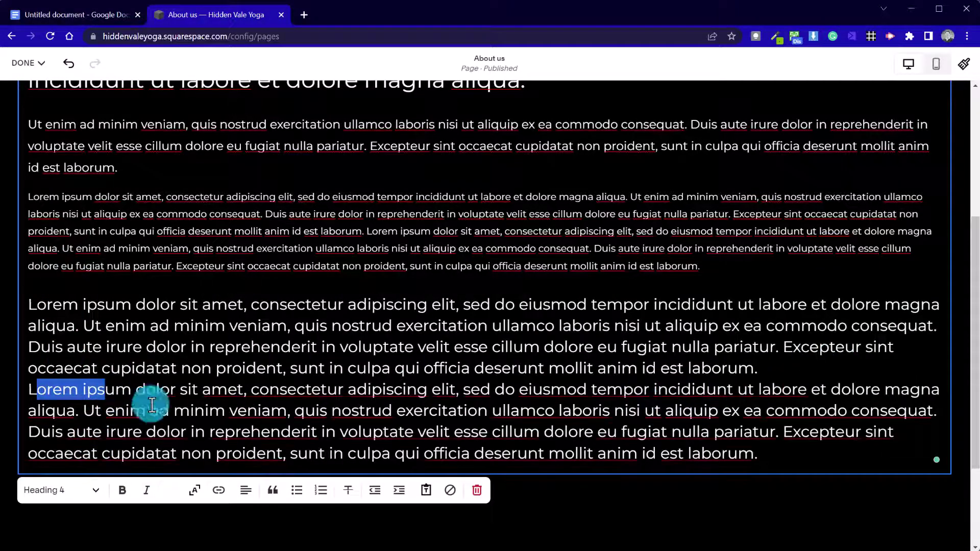
drag(53, 304, 781, 444)
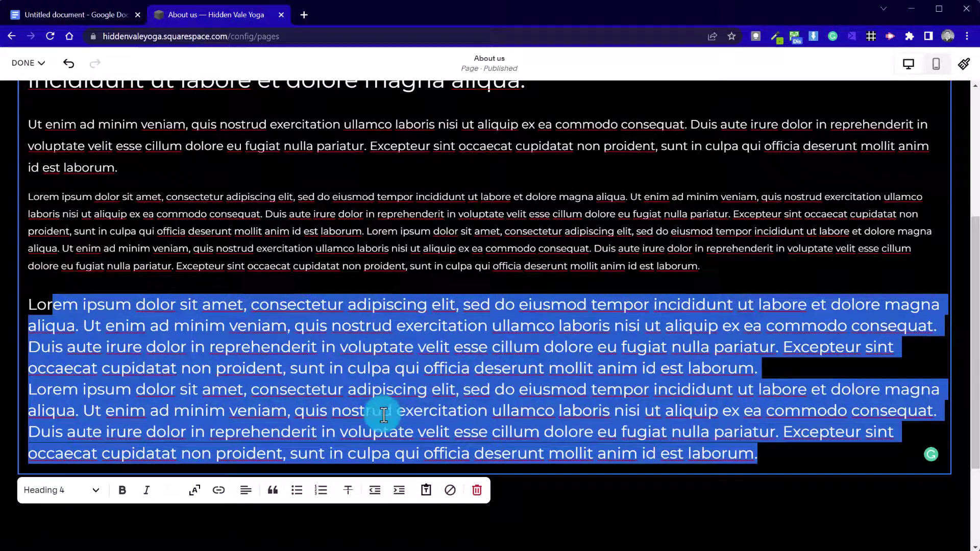
Step: Split the two large paragraphs apart again and return the first one to Paragraph 2
click(32, 388)
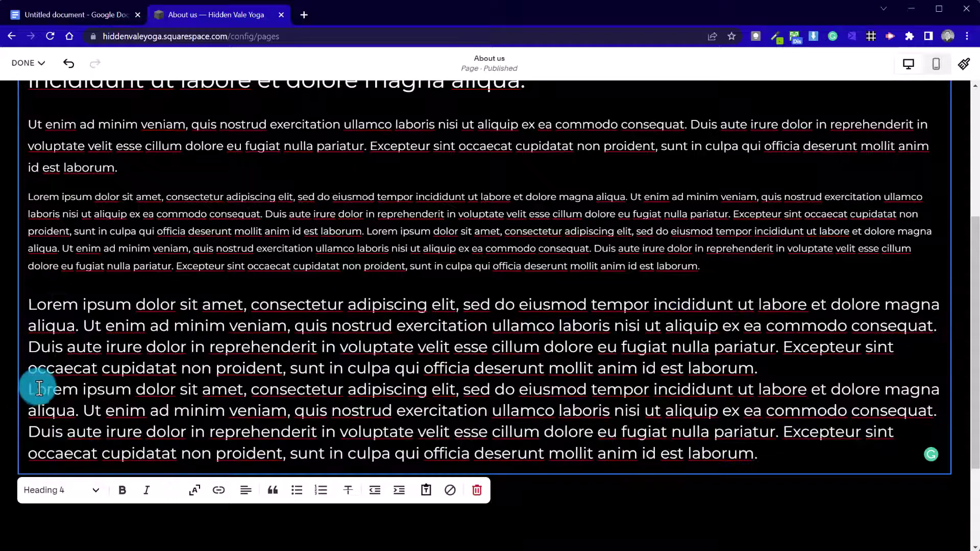
key(BackSpace)
key(Return)
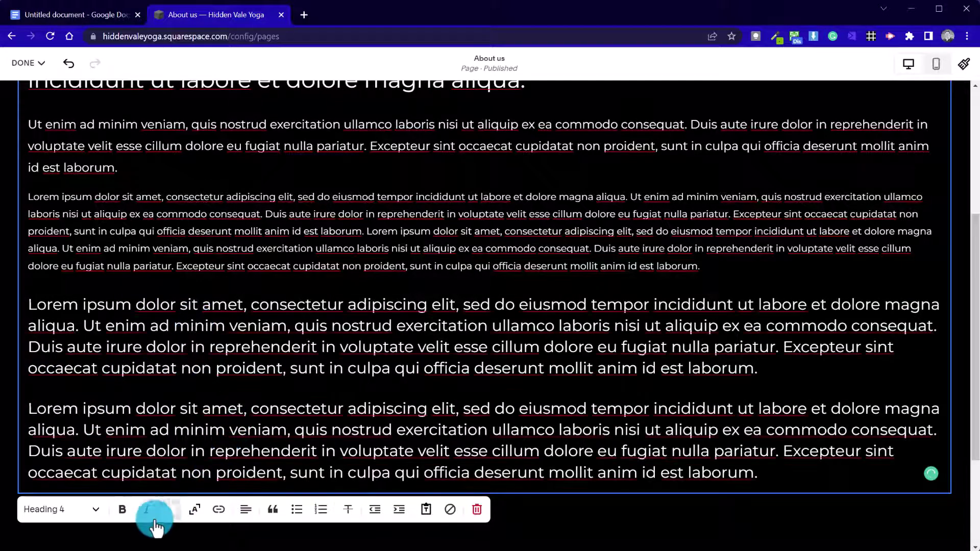
click(46, 510)
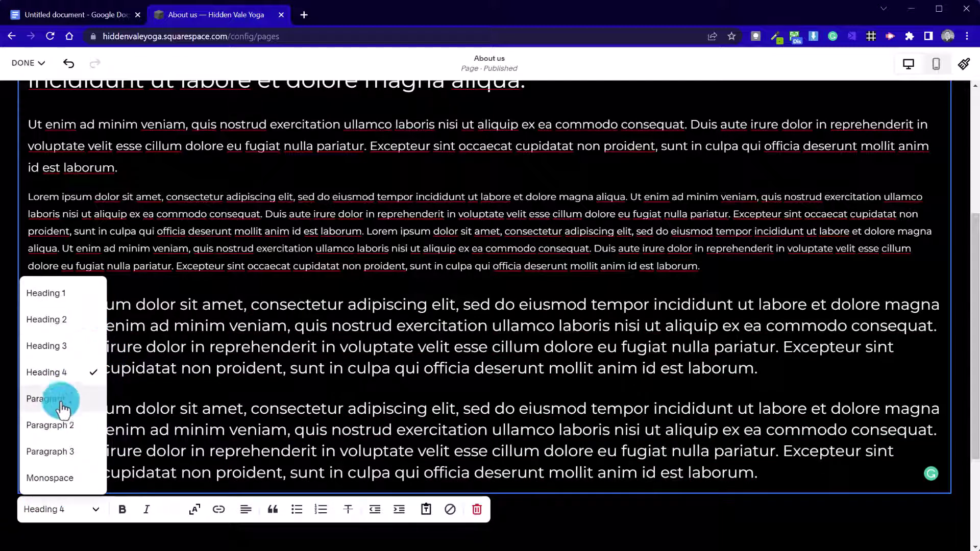
click(50, 425)
Step: Break the remaining paragraph before 'Duis aute…' and make that part Paragraph 2
click(230, 377)
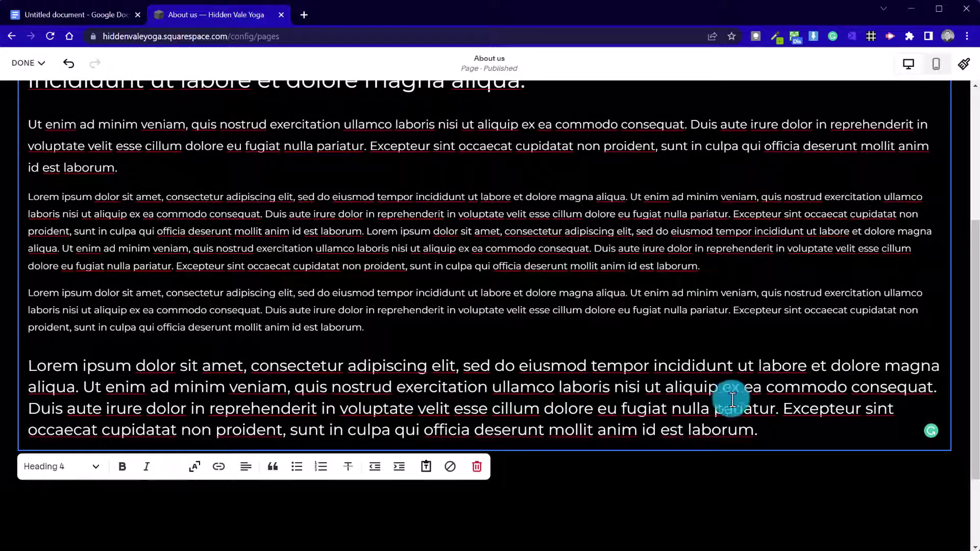
click(31, 407)
key(Return)
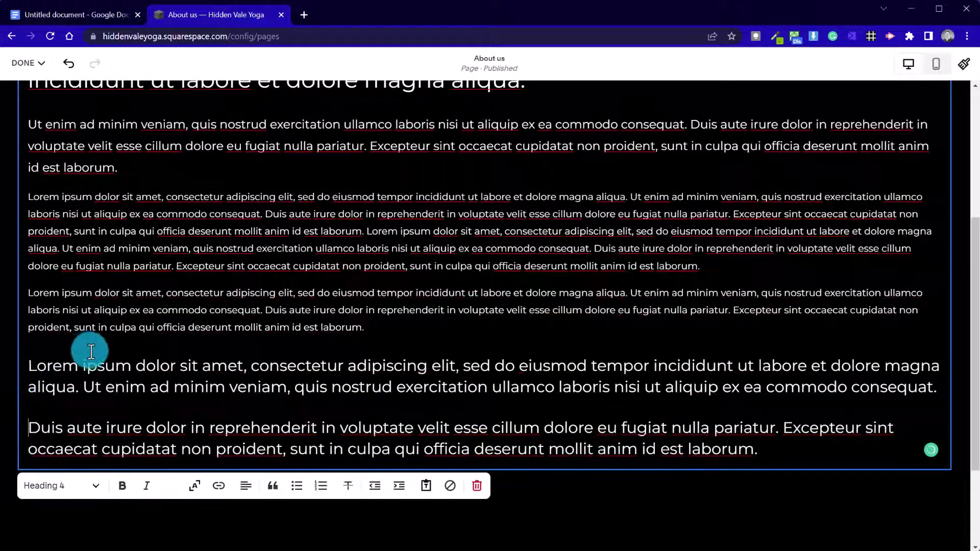
click(35, 490)
click(84, 406)
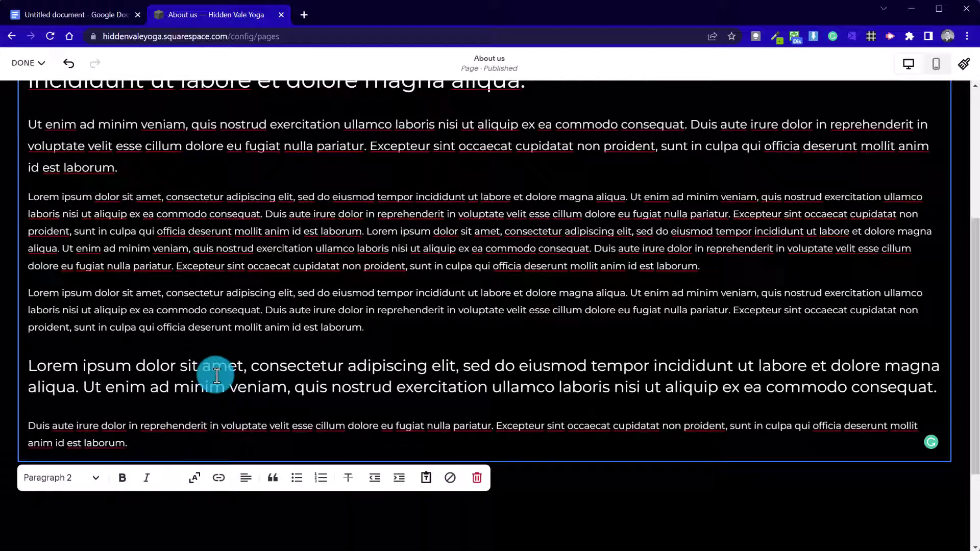
Step: Exit text editing and select the About us text block as a whole block
scroll(215, 378, up, 5)
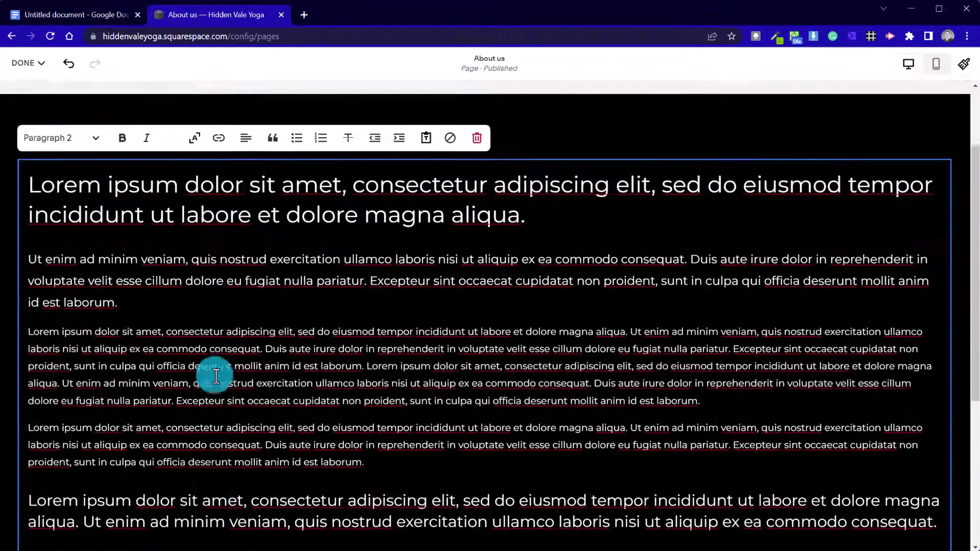
scroll(210, 378, down, 6)
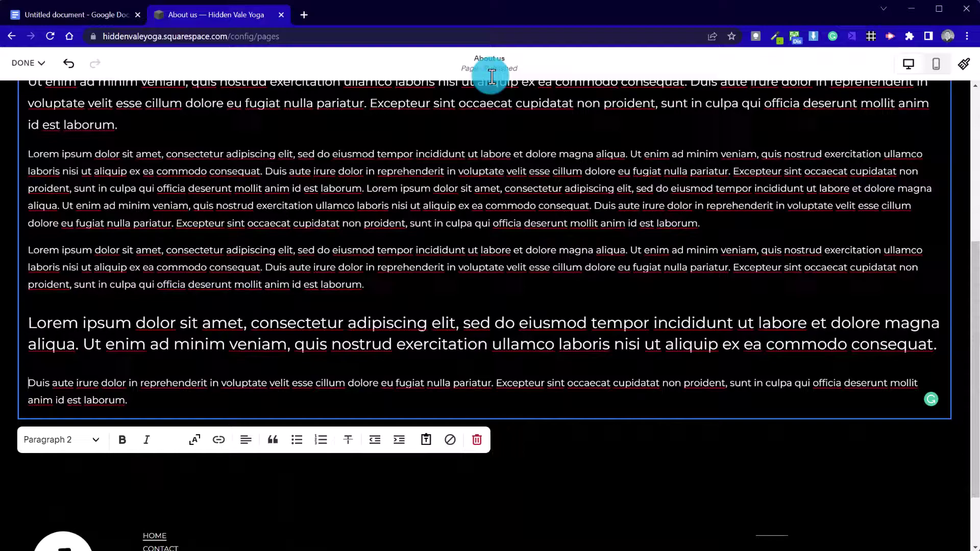
scroll(519, 293, up, 5)
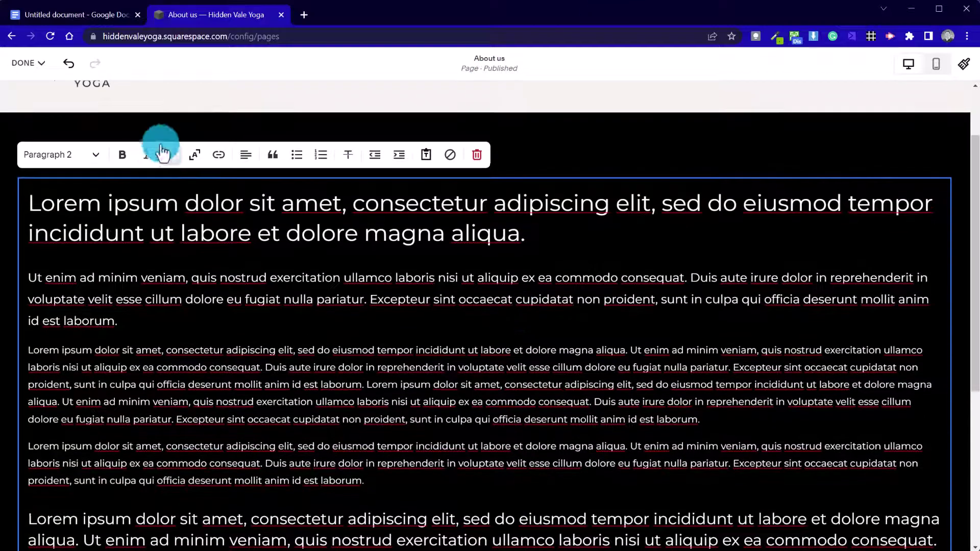
click(162, 129)
click(740, 323)
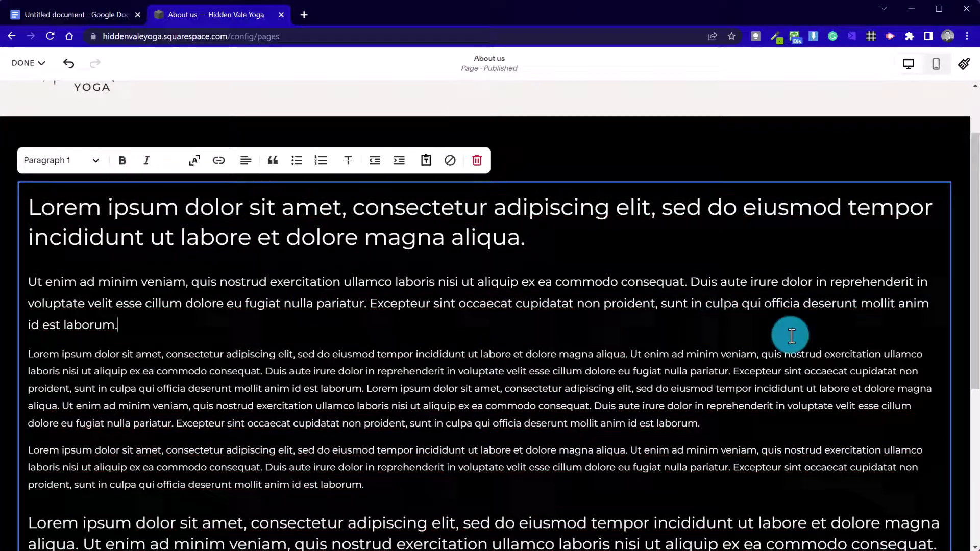
scroll(939, 462, down, 3)
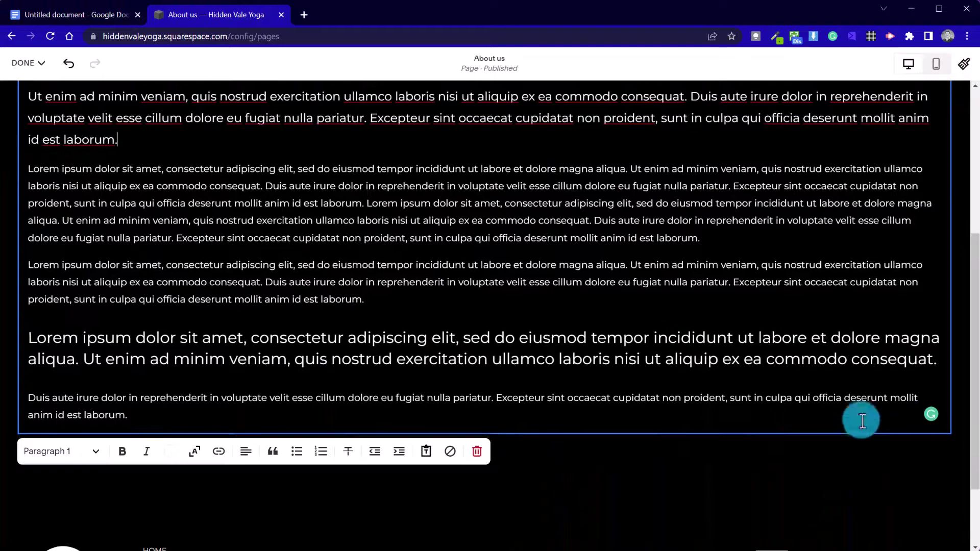
scroll(198, 384, up, 5)
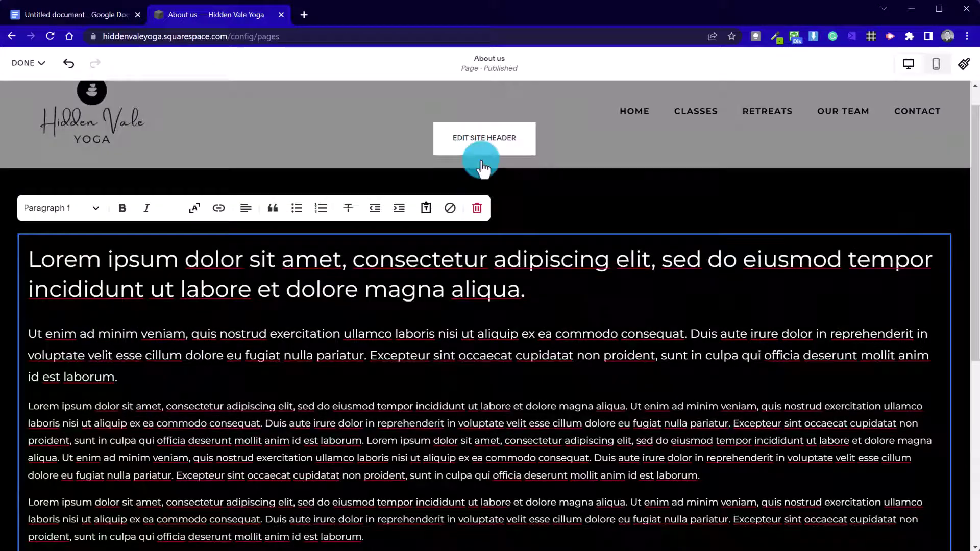
click(635, 201)
click(51, 197)
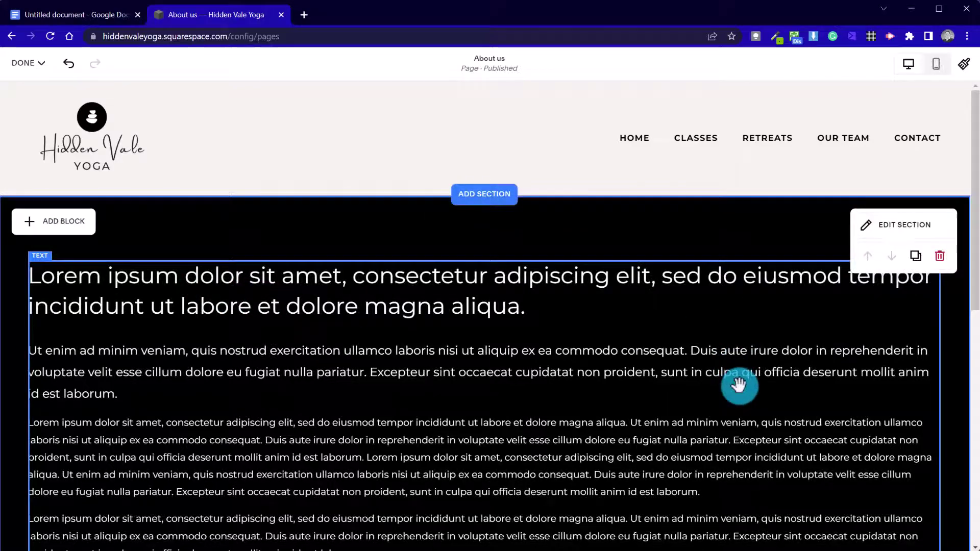
scroll(739, 385, down, 5)
Step: Narrow the text block by dragging its right edge to the left
click(730, 332)
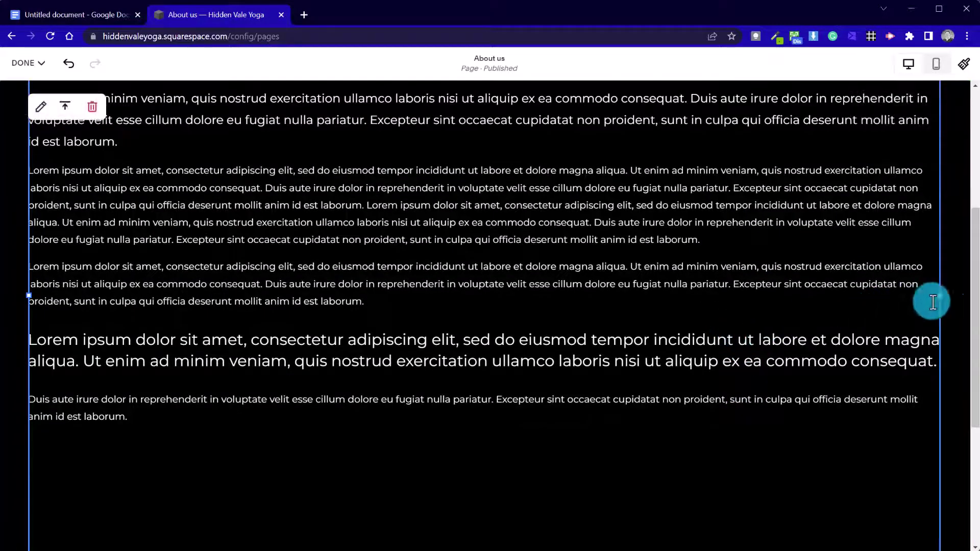
drag(936, 296, 675, 284)
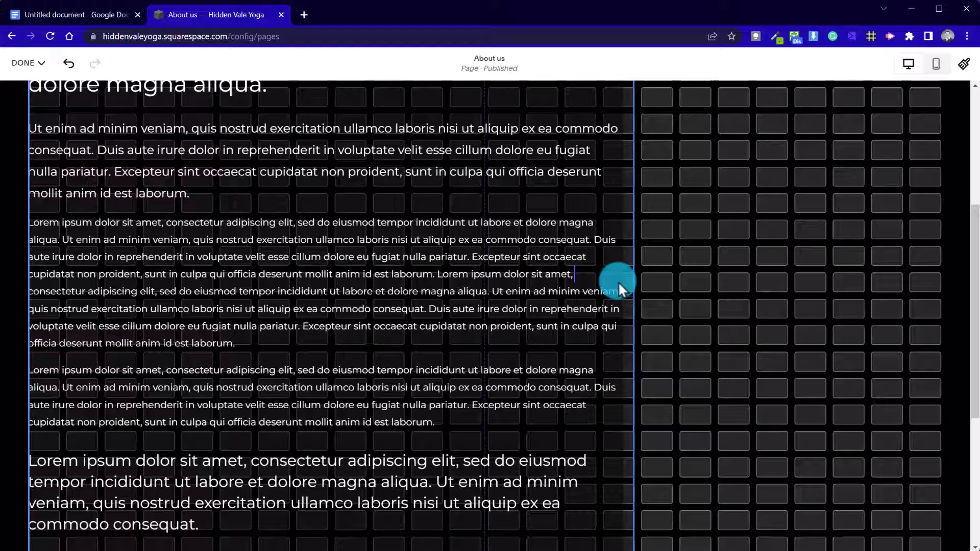
drag(618, 281, 631, 322)
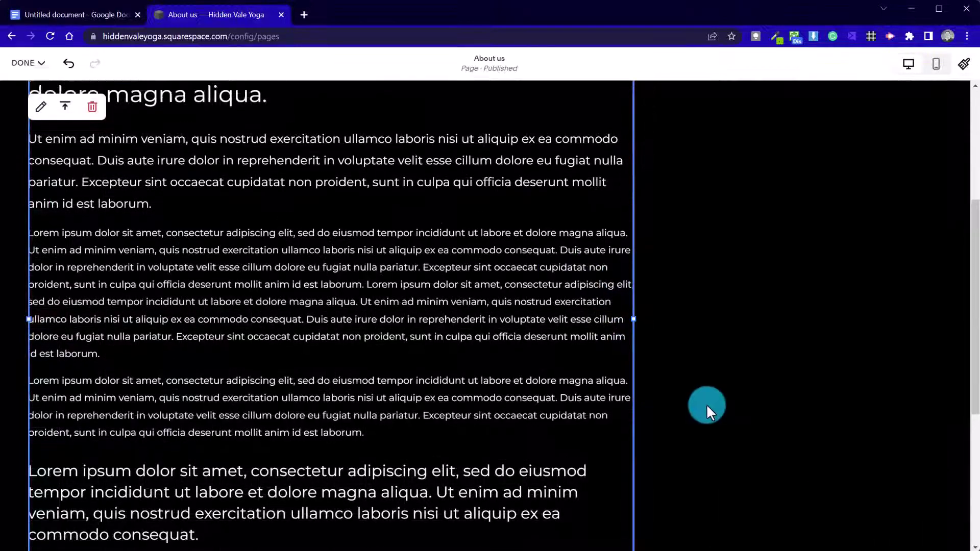
Step: Move the narrowed text block to the centre of the dark section
scroll(706, 403, up, 5)
click(743, 401)
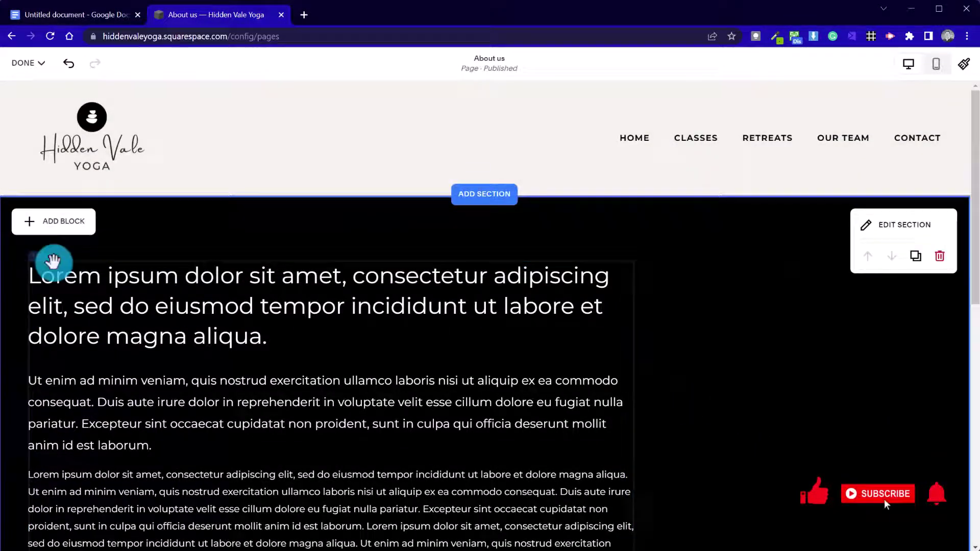
drag(53, 262, 253, 295)
click(77, 322)
scroll(75, 319, down, 3)
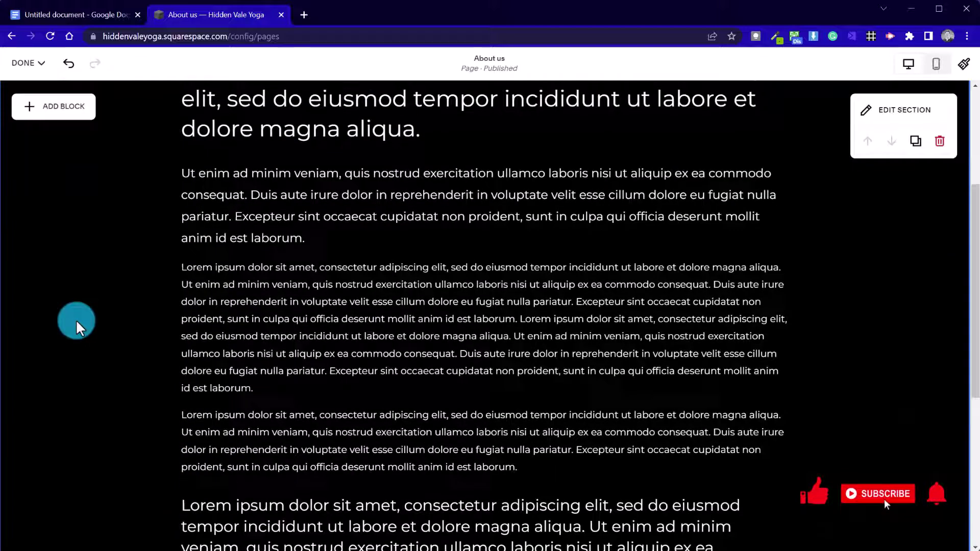
scroll(75, 319, down, 5)
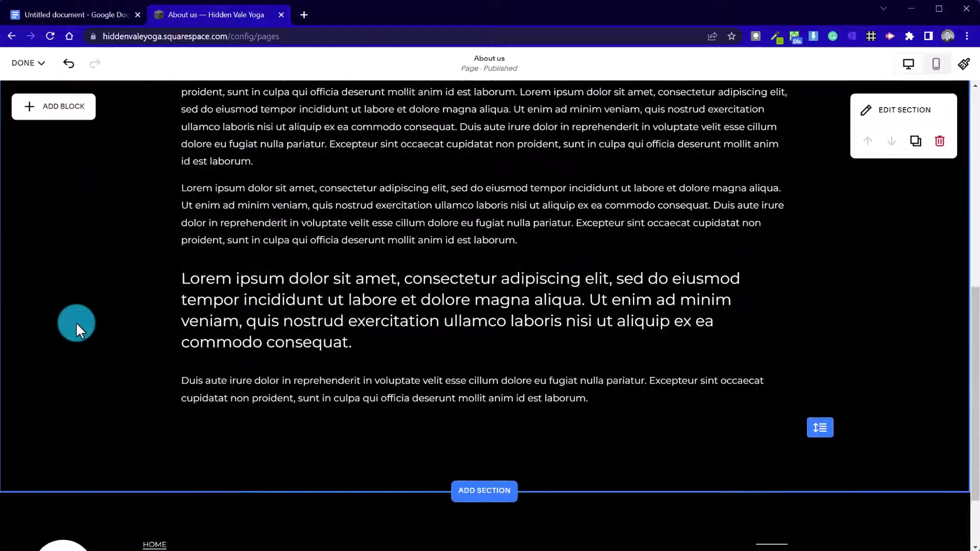
scroll(76, 322, up, 10)
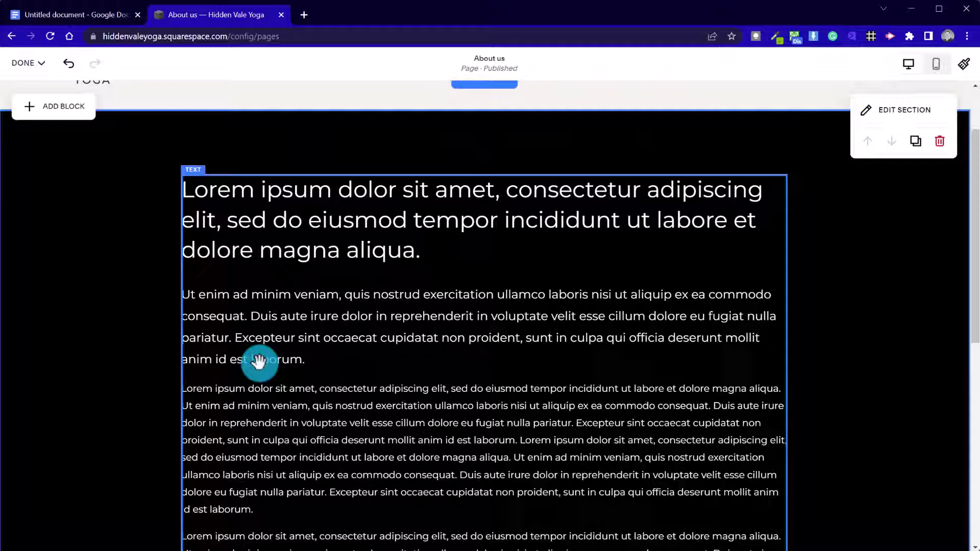
scroll(259, 361, up, 2)
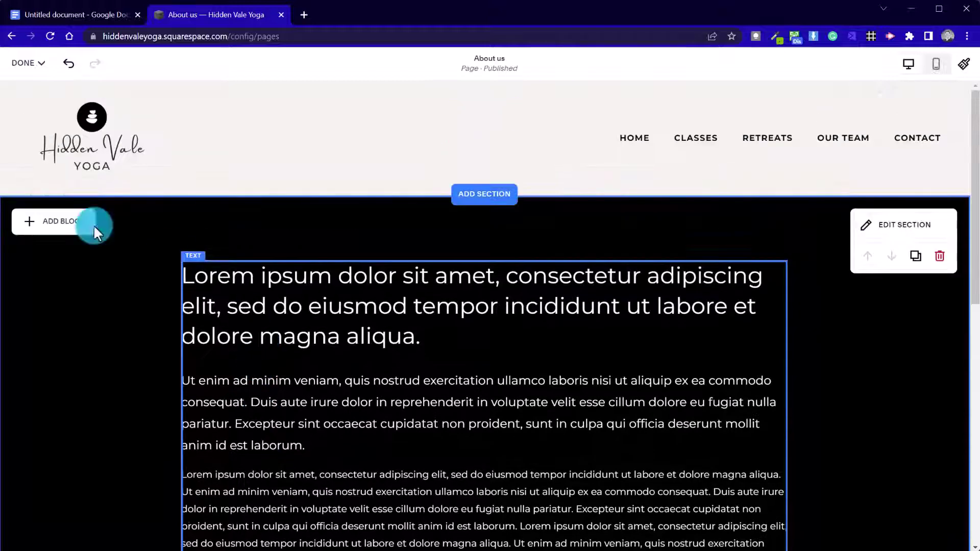
Step: Add the 'Introduce your brand' mountain intro section above the text
click(492, 208)
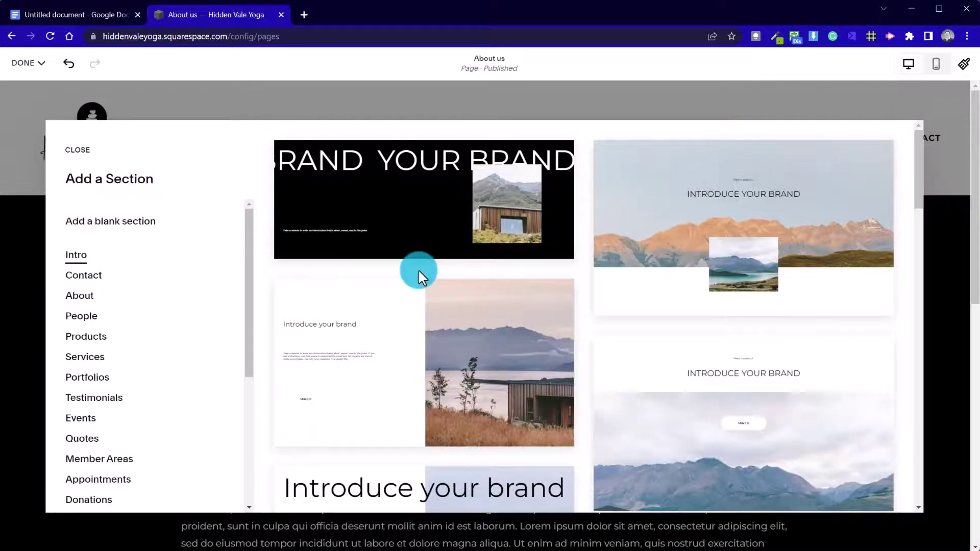
click(705, 198)
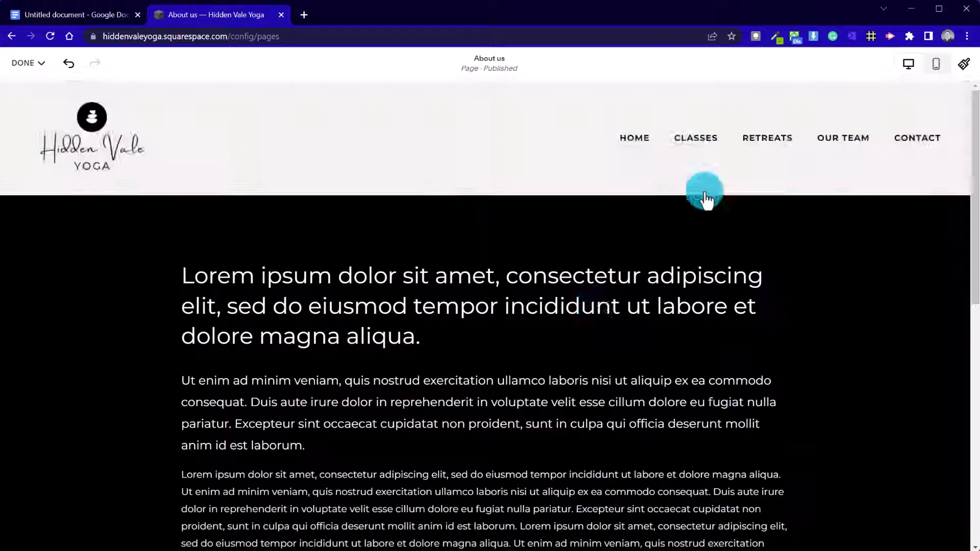
scroll(497, 431, down, 7)
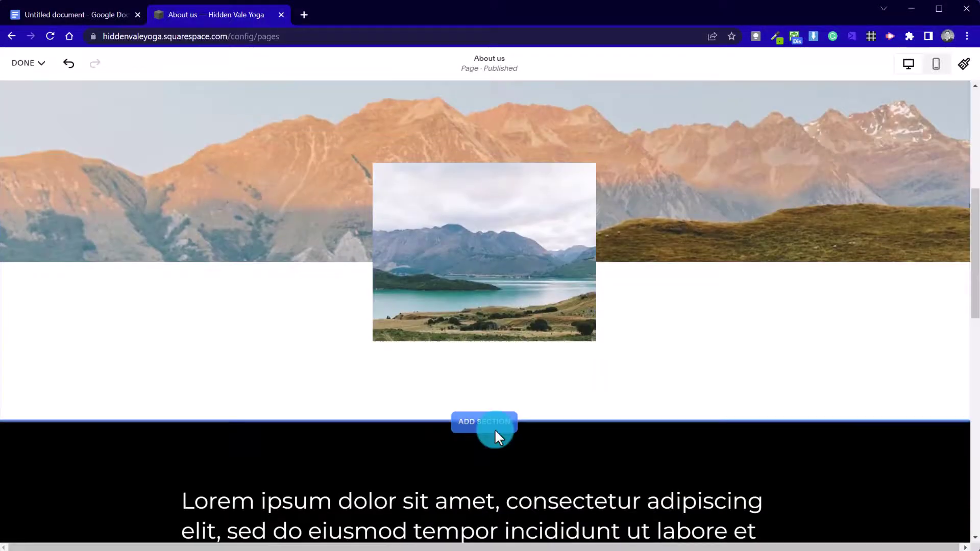
Step: Delete the banner's inset lake photo and raise the section's bottom edge to trim the gap
click(518, 256)
key(Delete)
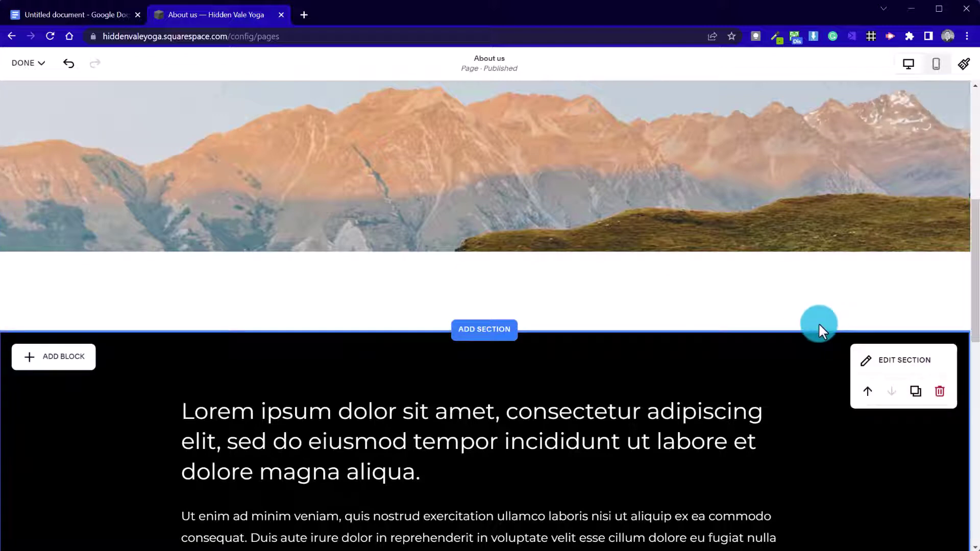
drag(820, 326, 826, 253)
scroll(755, 490, up, 5)
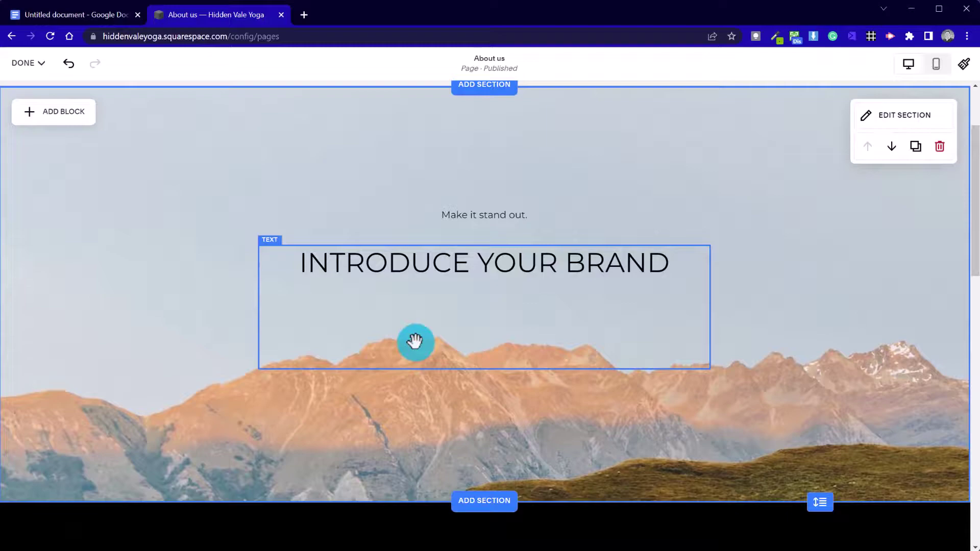
click(444, 274)
scroll(445, 379, up, 2)
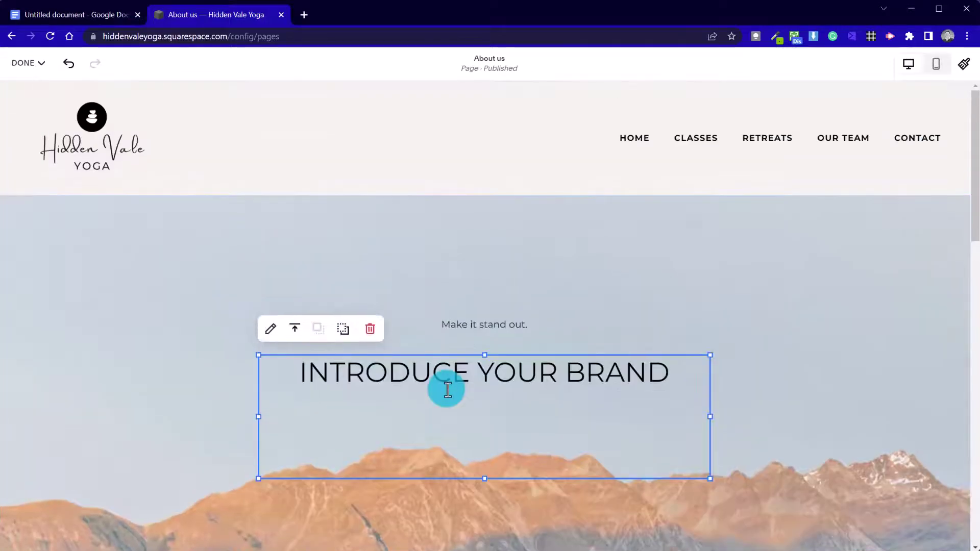
scroll(476, 422, down, 10)
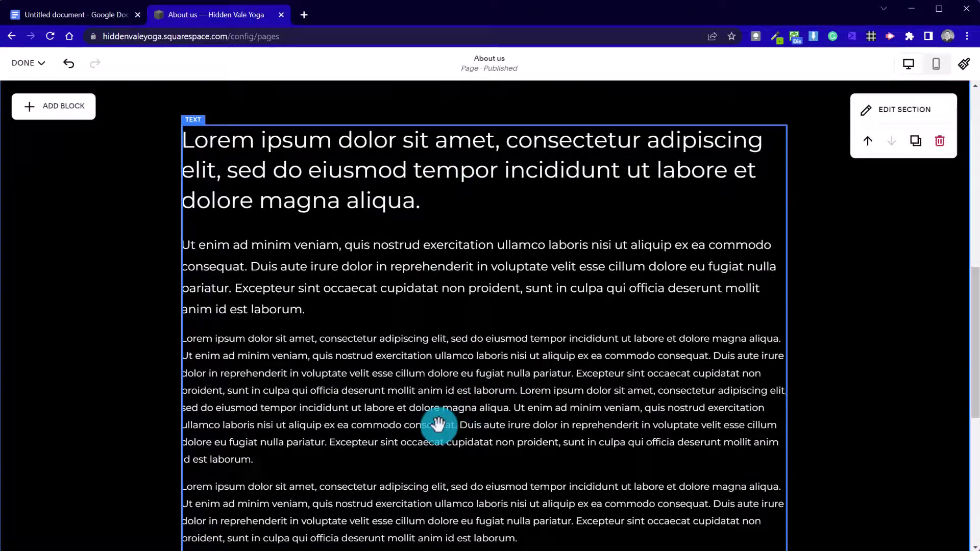
scroll(438, 425, down, 7)
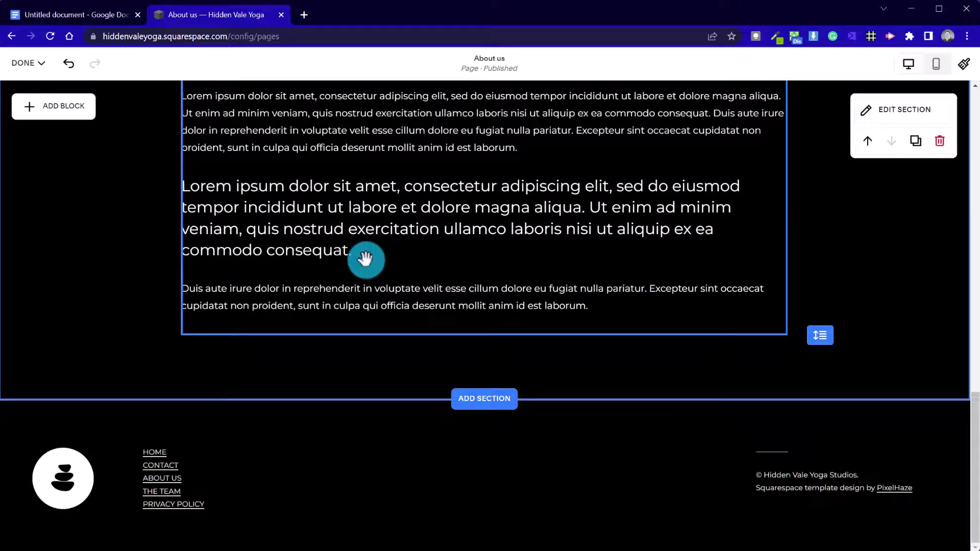
scroll(319, 287, up, 6)
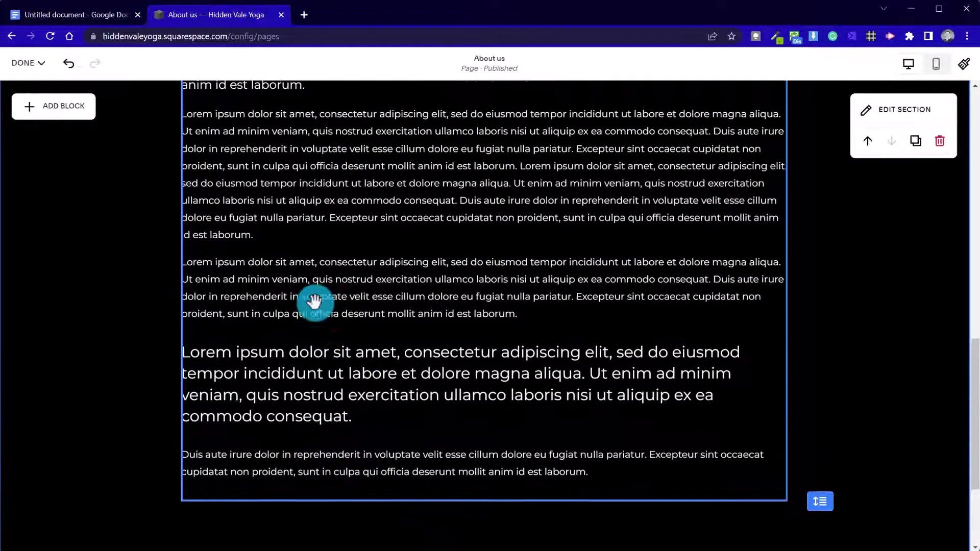